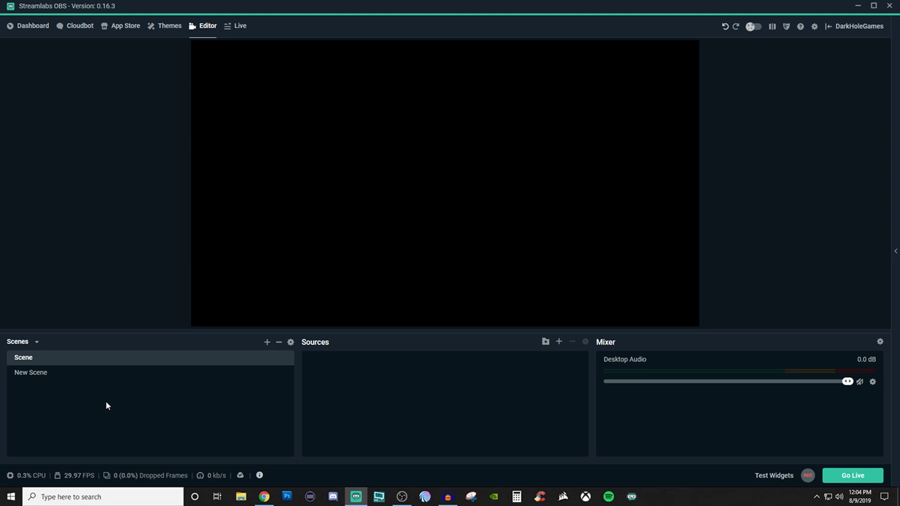
Add a Text (GDI+) source under its default name to open its settings.
{"action": "left_click", "coordinate": [559, 343]}
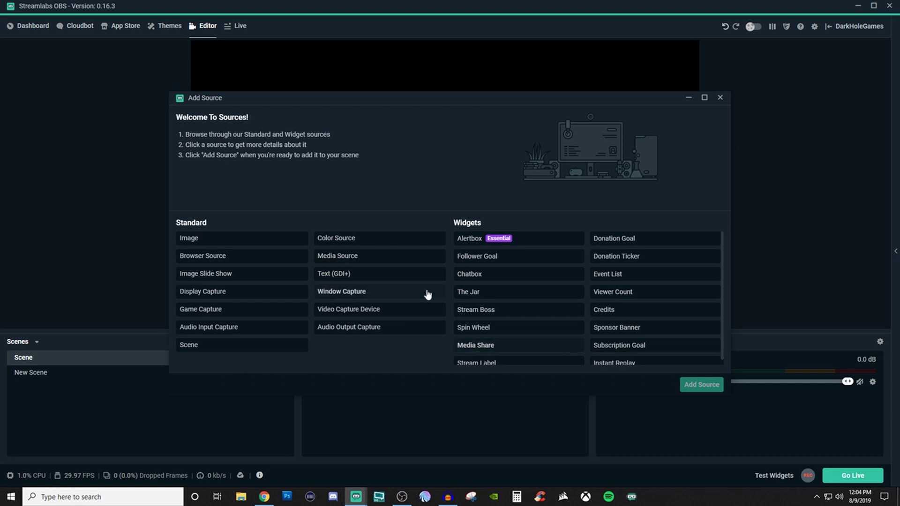
{"action": "left_click", "coordinate": [380, 275]}
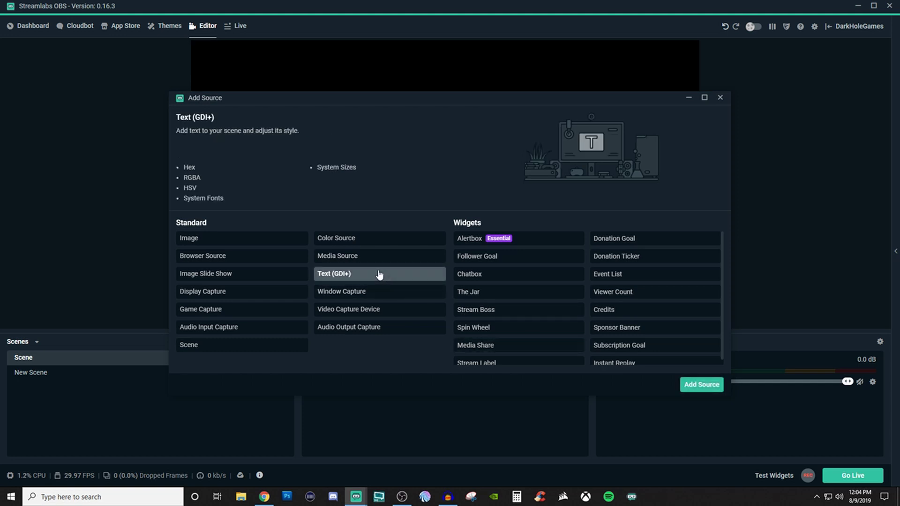
{"action": "left_click", "coordinate": [708, 386]}
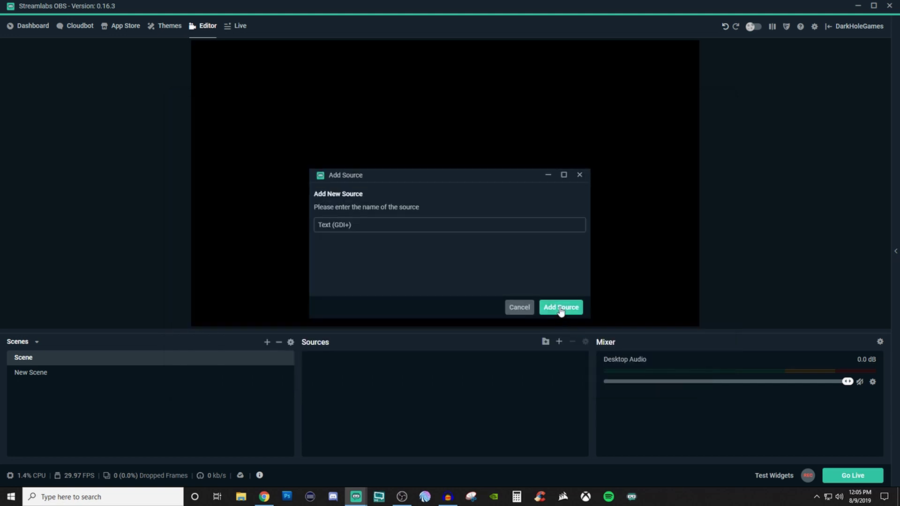
{"action": "left_click", "coordinate": [561, 308]}
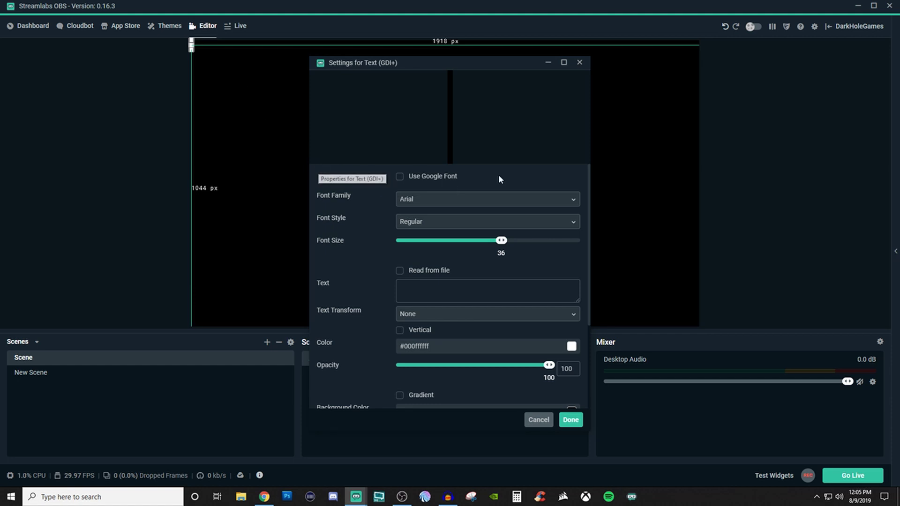
Browse the Google Font families, then switch back to system fonts.
{"action": "left_click", "coordinate": [399, 177]}
{"action": "left_click", "coordinate": [499, 202]}
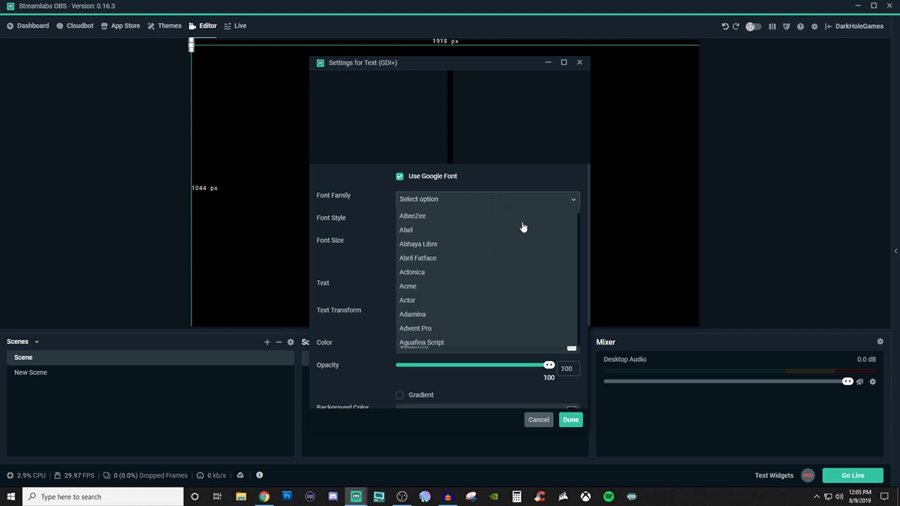
{"action": "scroll", "coordinate": [560, 240], "scroll_direction": "down", "scroll_amount": 15}
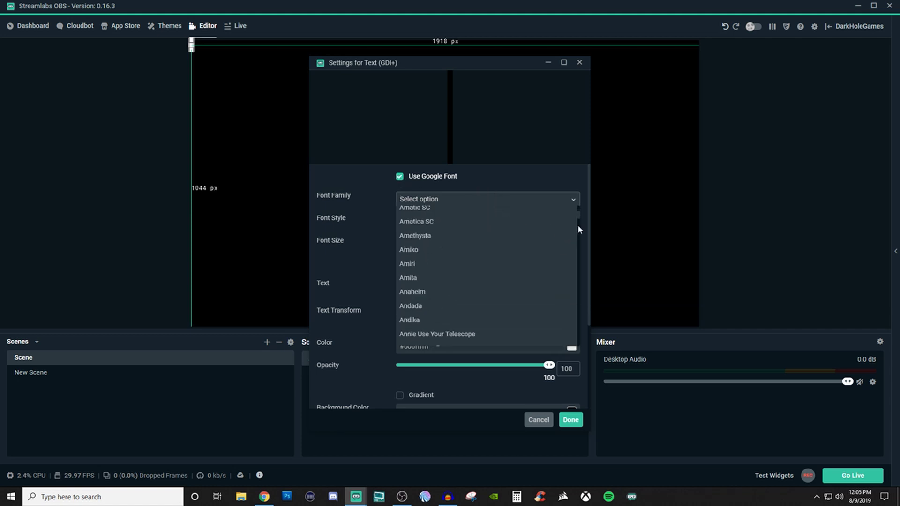
{"action": "scroll", "coordinate": [578, 224], "scroll_direction": "down", "scroll_amount": 15}
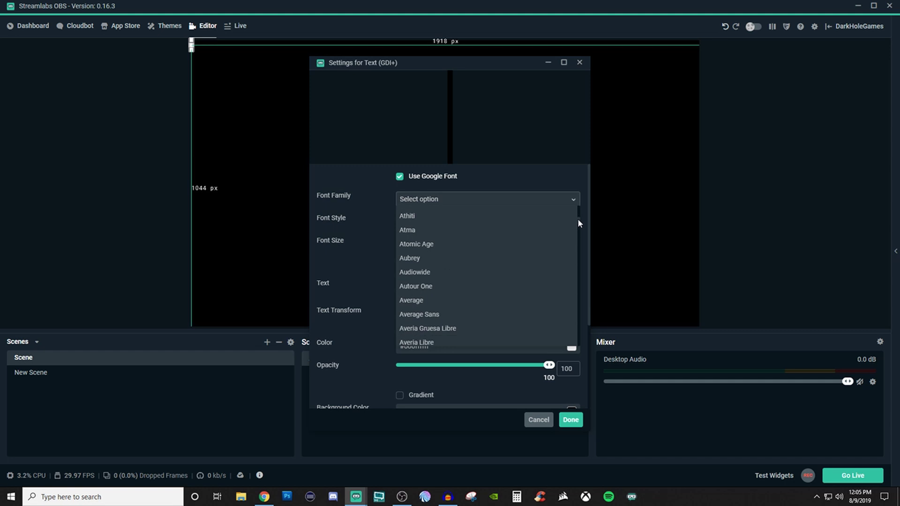
{"action": "left_click_drag", "start_coordinate": [577, 220], "coordinate": [580, 193]}
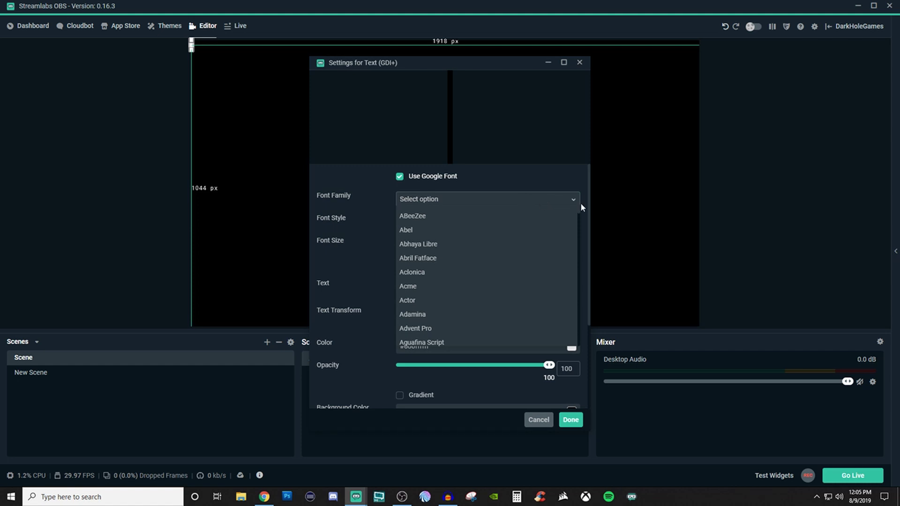
{"action": "left_click", "coordinate": [573, 199]}
{"action": "left_click", "coordinate": [400, 179]}
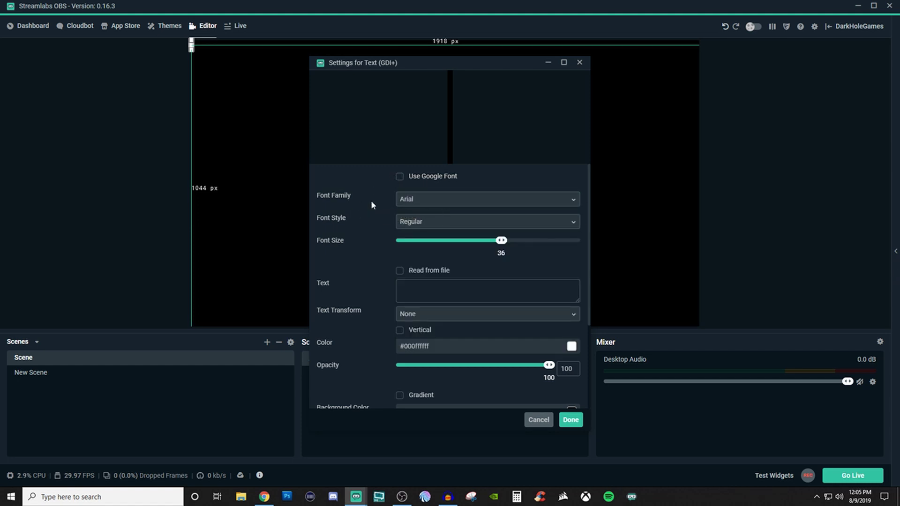
Keep Arial in Regular style and enable Read from file.
{"action": "left_click", "coordinate": [573, 199]}
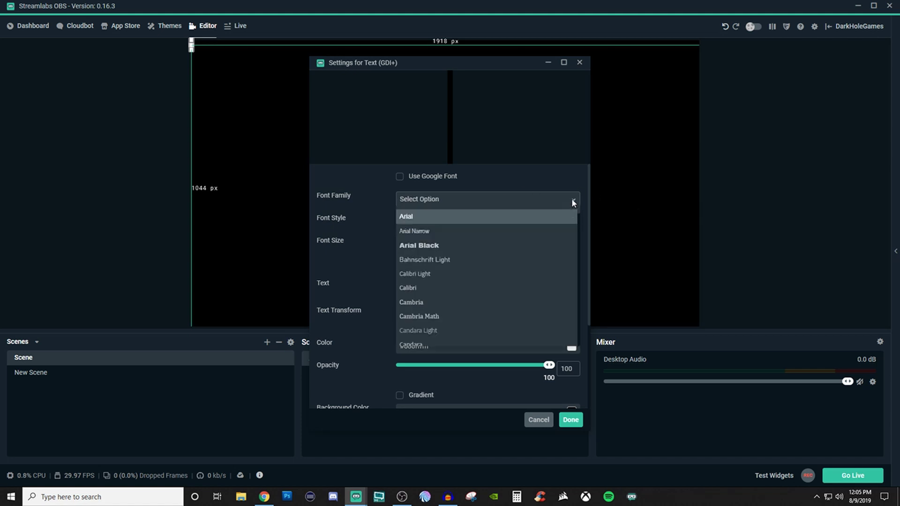
{"action": "scroll", "coordinate": [564, 235], "scroll_direction": "down", "scroll_amount": 10}
{"action": "scroll", "coordinate": [564, 236], "scroll_direction": "down", "scroll_amount": 10}
{"action": "scroll", "coordinate": [564, 237], "scroll_direction": "down", "scroll_amount": 5}
{"action": "scroll", "coordinate": [563, 236], "scroll_direction": "up", "scroll_amount": 10}
{"action": "scroll", "coordinate": [562, 236], "scroll_direction": "up", "scroll_amount": 15}
{"action": "left_click", "coordinate": [463, 217]}
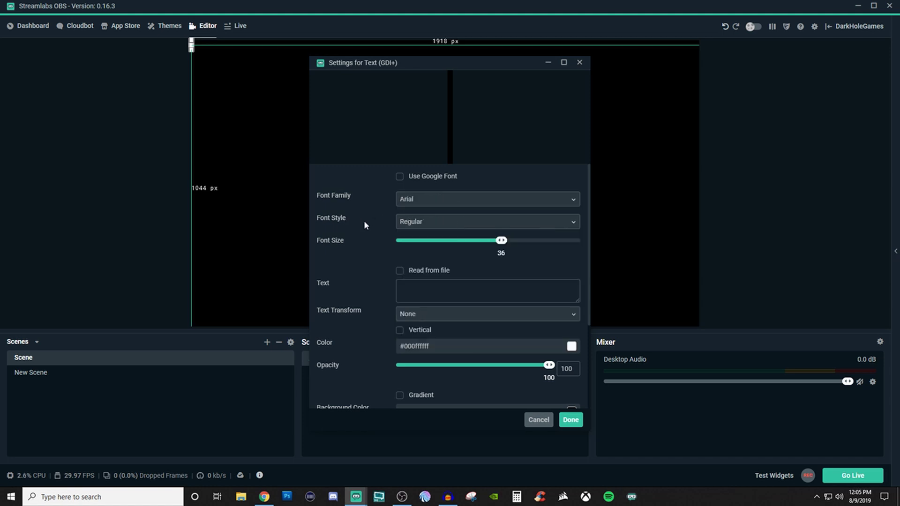
{"action": "left_click", "coordinate": [573, 223]}
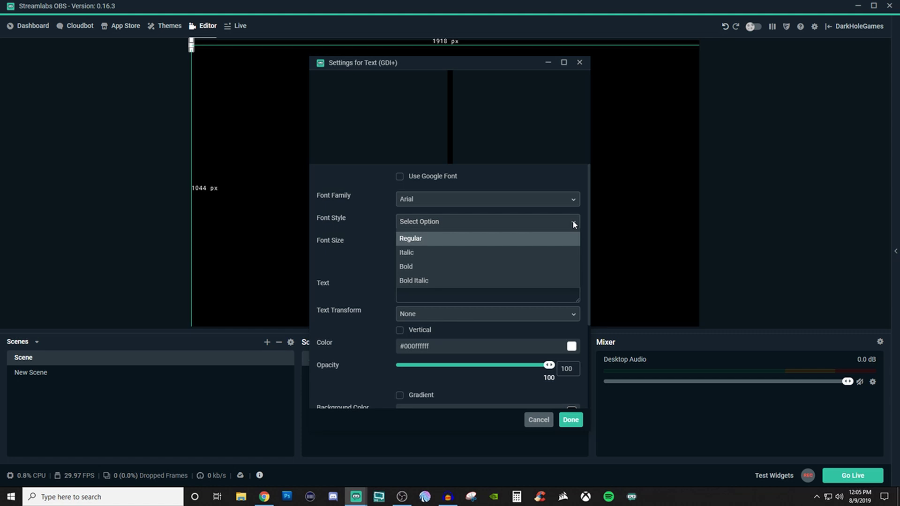
{"action": "left_click", "coordinate": [573, 224]}
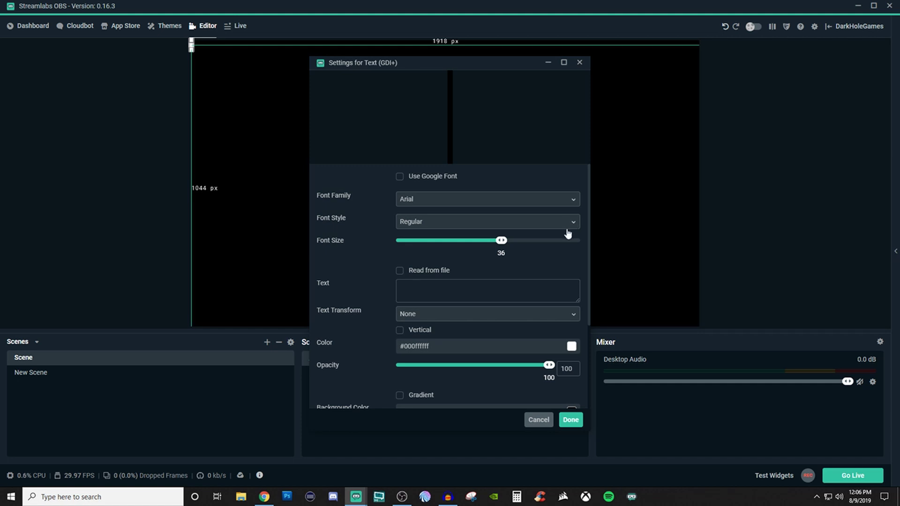
{"action": "left_click", "coordinate": [399, 270]}
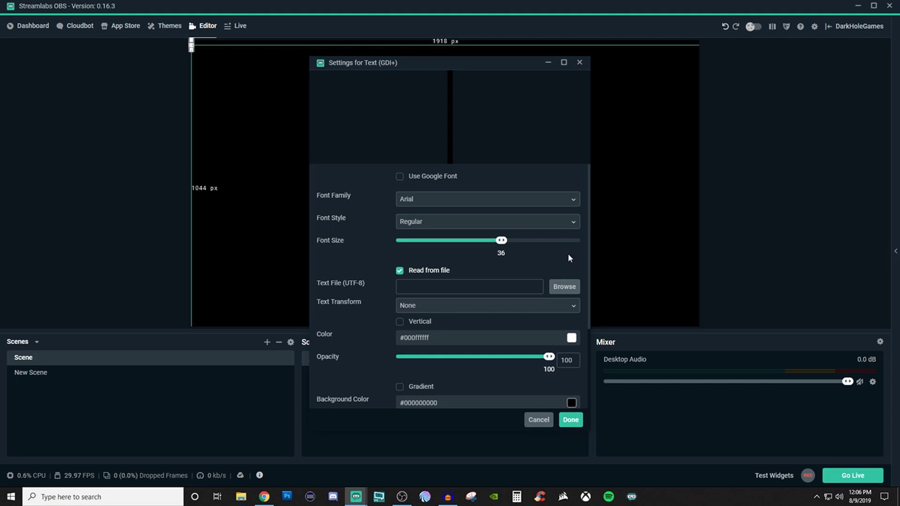
Turn off Read from file and enter 'Stream Starting Soon' as the text.
{"action": "left_click", "coordinate": [400, 271]}
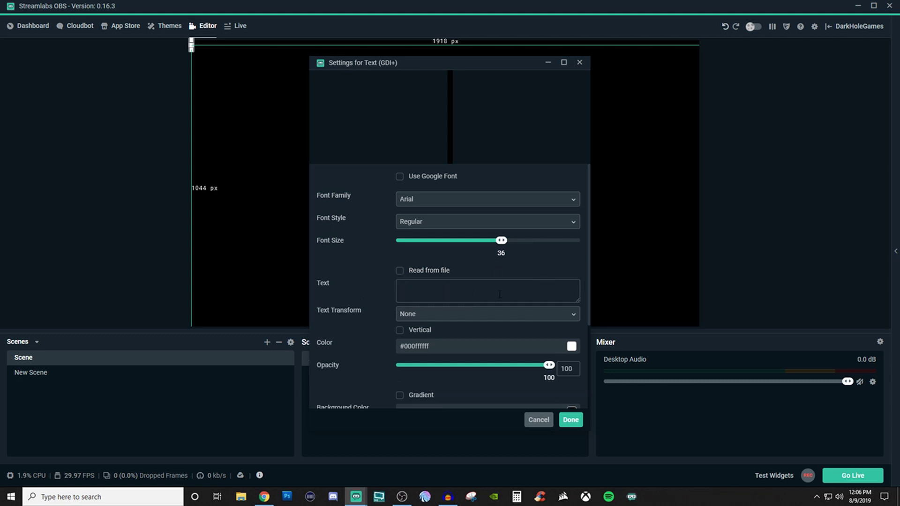
{"action": "left_click", "coordinate": [500, 292]}
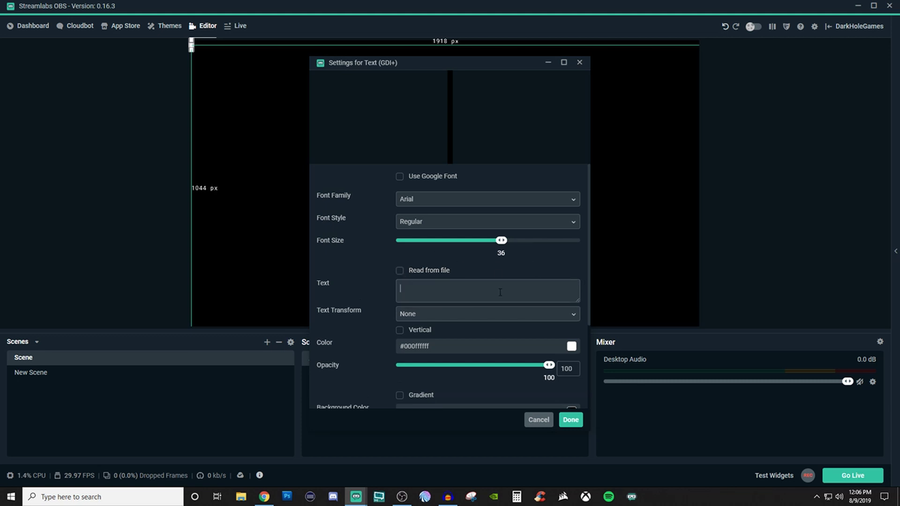
{"action": "type", "text": "Stream"}
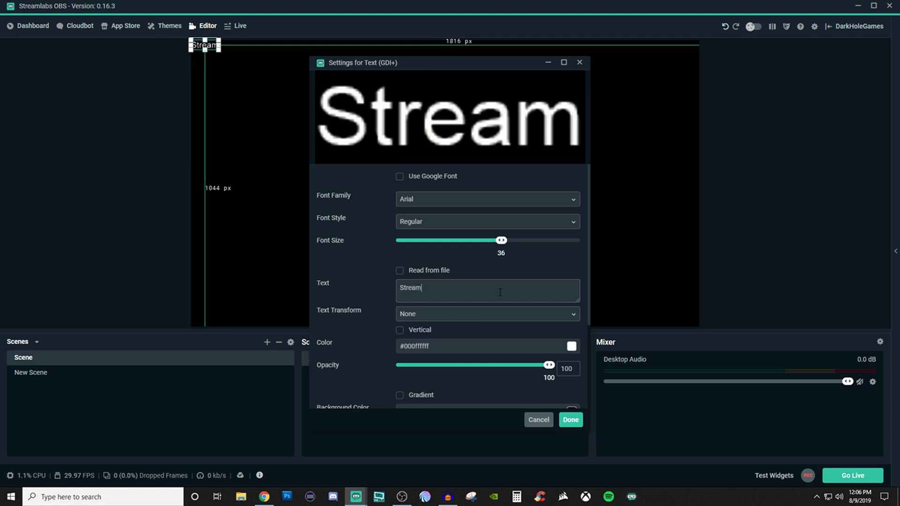
{"action": "type", "text": " Starting "}
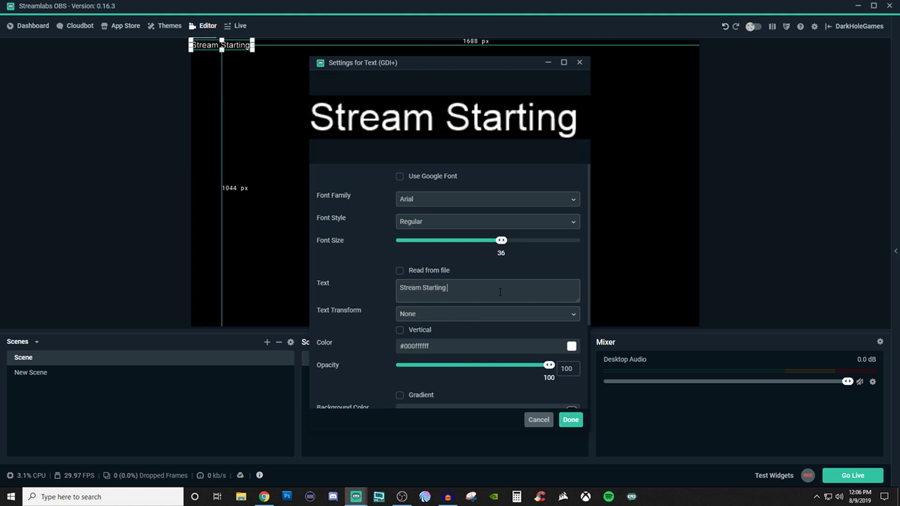
{"action": "type", "text": "Soon"}
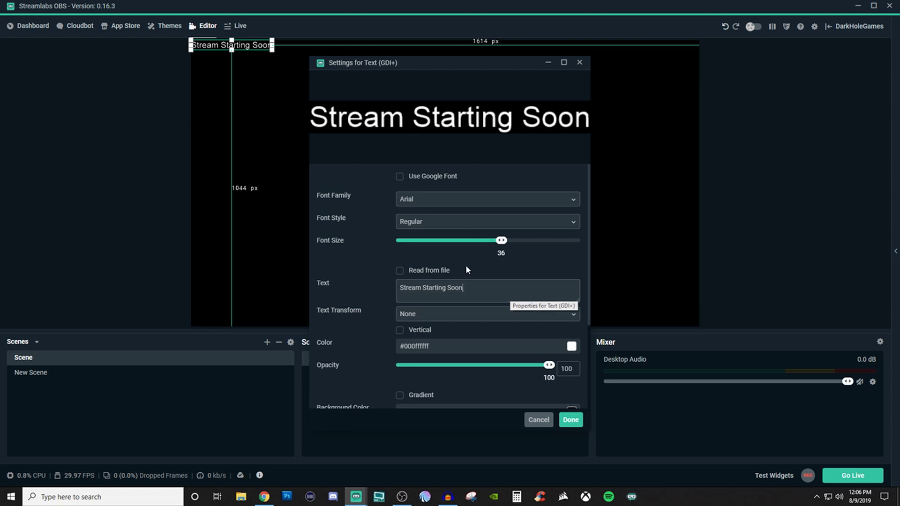
Try the Bold font style, then set the text back to Regular.
{"action": "left_click", "coordinate": [448, 223]}
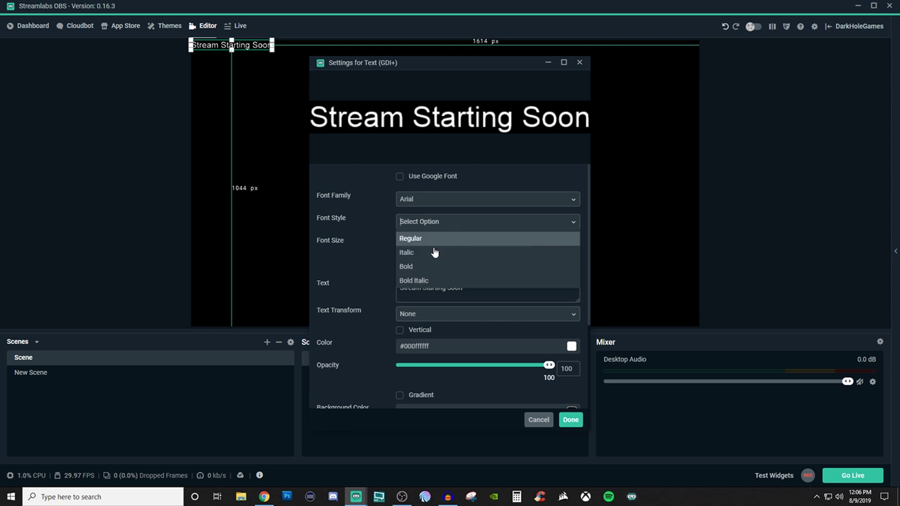
{"action": "left_click", "coordinate": [406, 266]}
{"action": "left_click_drag", "start_coordinate": [474, 297], "coordinate": [389, 291]}
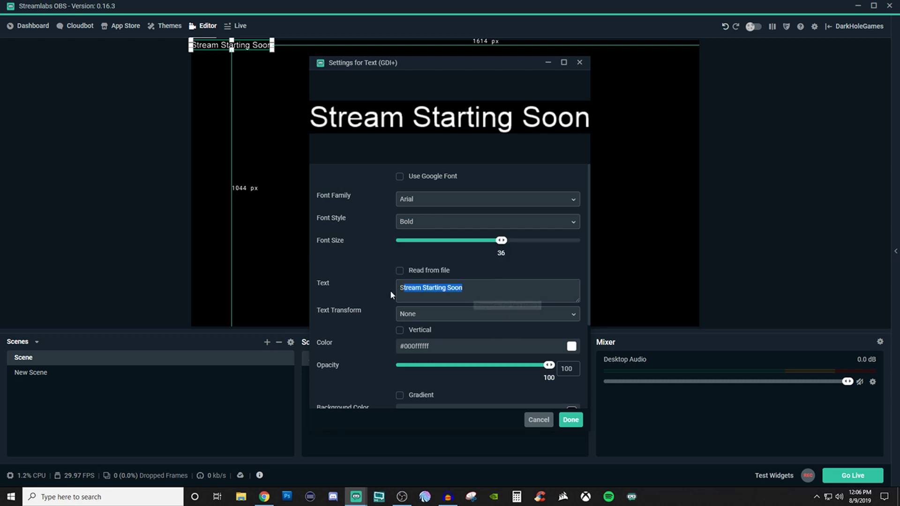
{"action": "left_click", "coordinate": [423, 225]}
{"action": "left_click", "coordinate": [416, 267]}
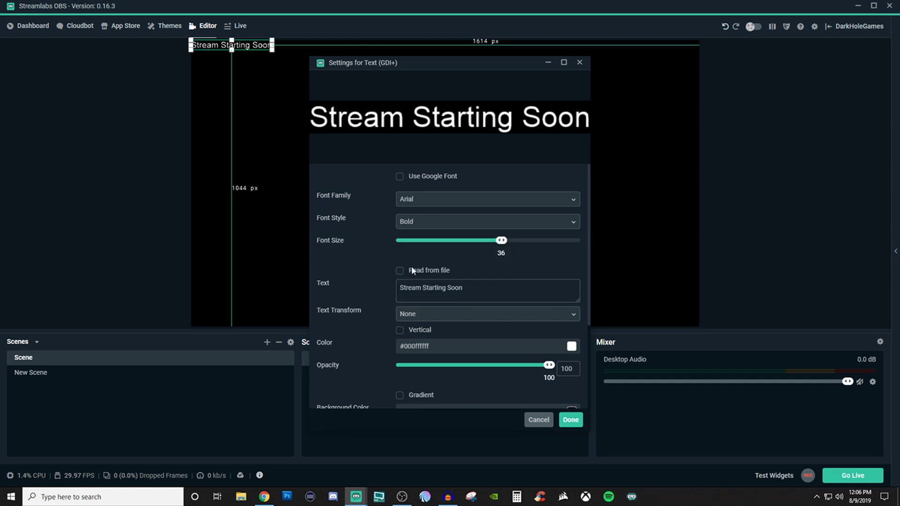
{"action": "left_click_drag", "start_coordinate": [464, 294], "coordinate": [398, 288]}
{"action": "left_click", "coordinate": [433, 229]}
{"action": "left_click", "coordinate": [431, 241]}
{"action": "scroll", "coordinate": [368, 288], "scroll_direction": "down", "scroll_amount": 3}
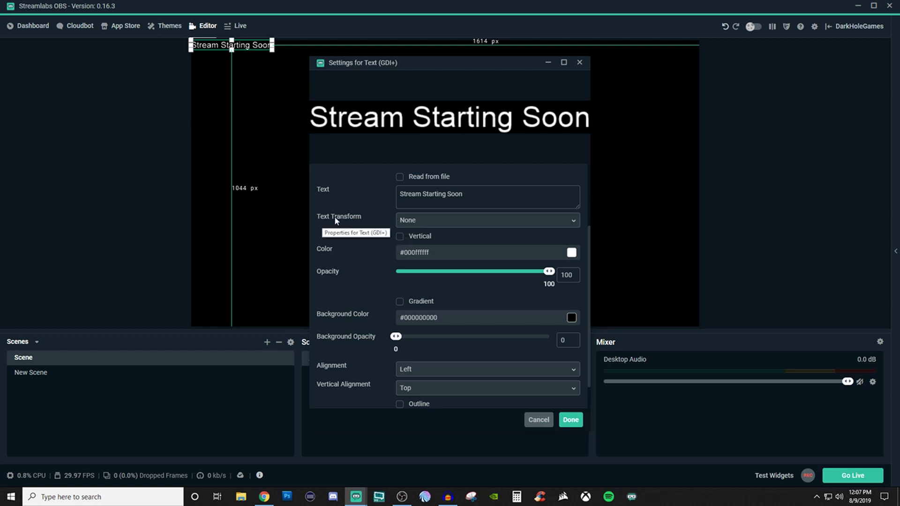
Set the text transform to uppercase after trying lowercase, keeping the text horizontal.
{"action": "left_click", "coordinate": [449, 221]}
{"action": "left_click", "coordinate": [435, 252]}
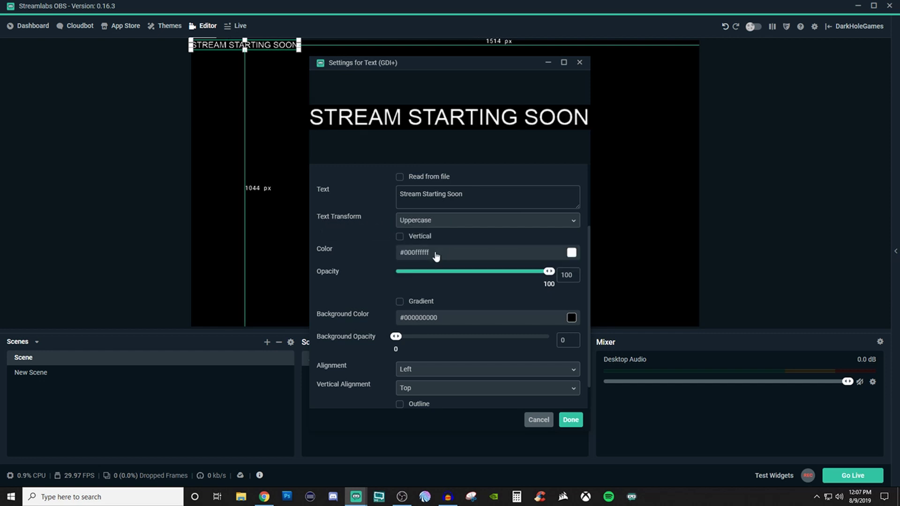
{"action": "left_click", "coordinate": [436, 256]}
{"action": "left_click", "coordinate": [430, 226]}
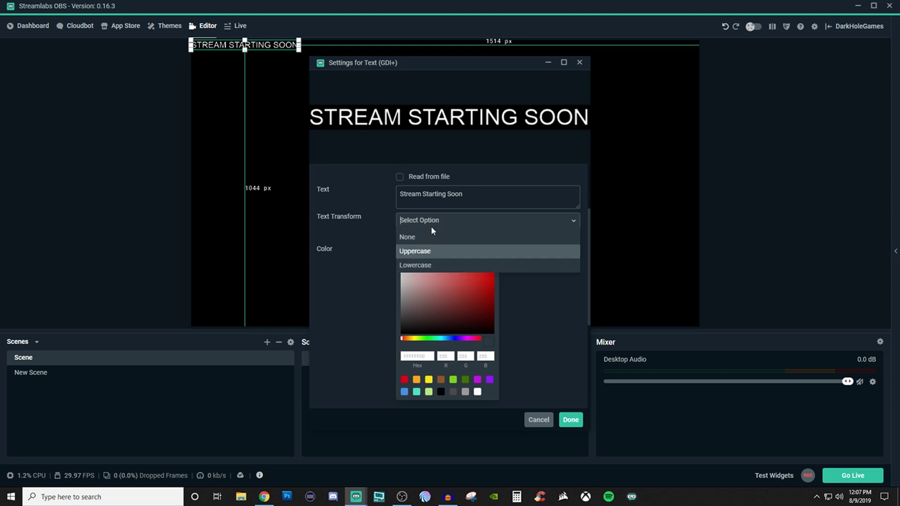
{"action": "left_click", "coordinate": [415, 264]}
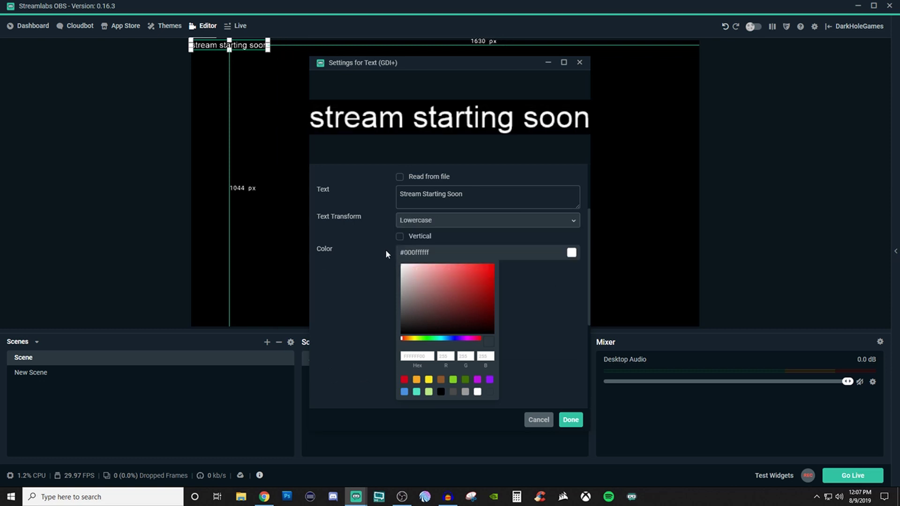
{"action": "left_click", "coordinate": [445, 225]}
{"action": "left_click", "coordinate": [424, 253]}
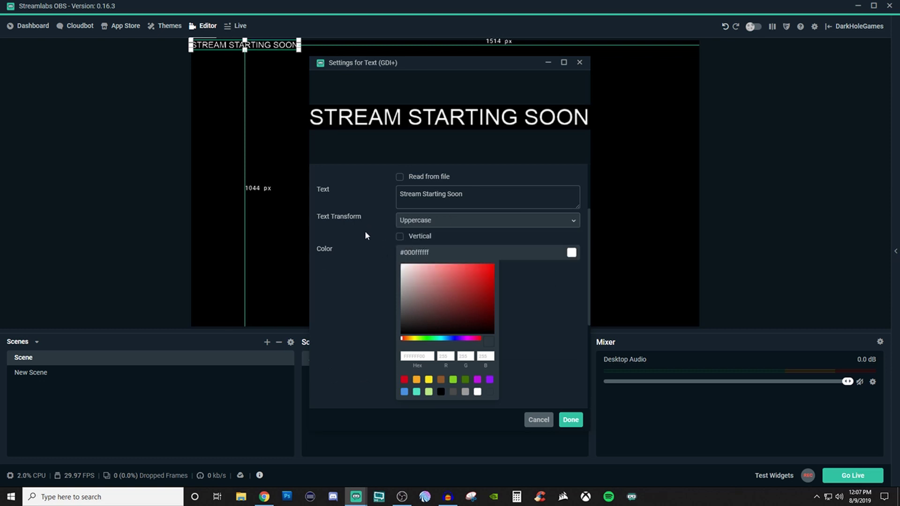
{"action": "left_click", "coordinate": [400, 236]}
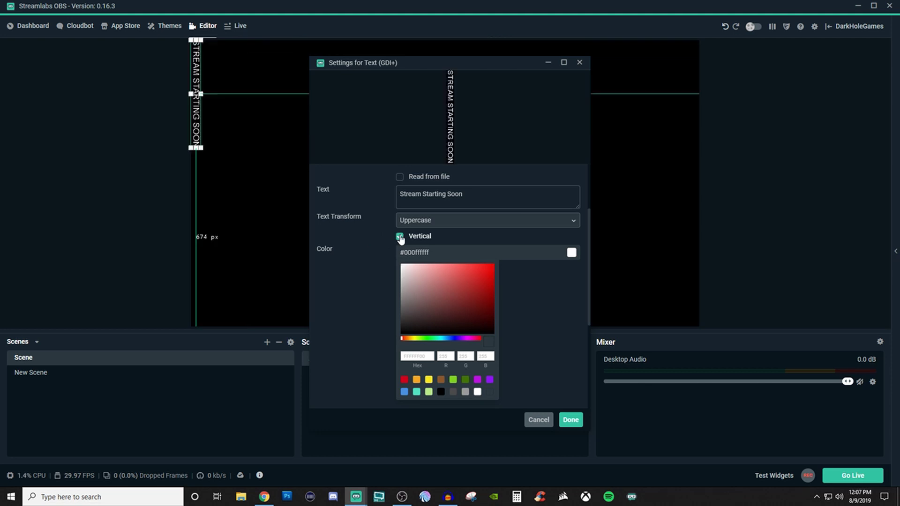
{"action": "left_click", "coordinate": [399, 236]}
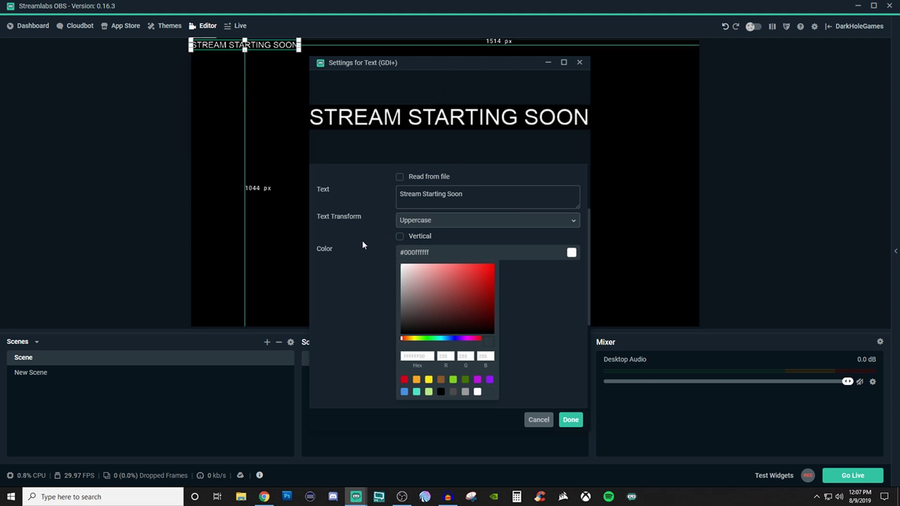
Set the text colour to the blue swatch after briefly trying teal.
{"action": "scroll", "coordinate": [362, 240], "scroll_direction": "down", "scroll_amount": 1}
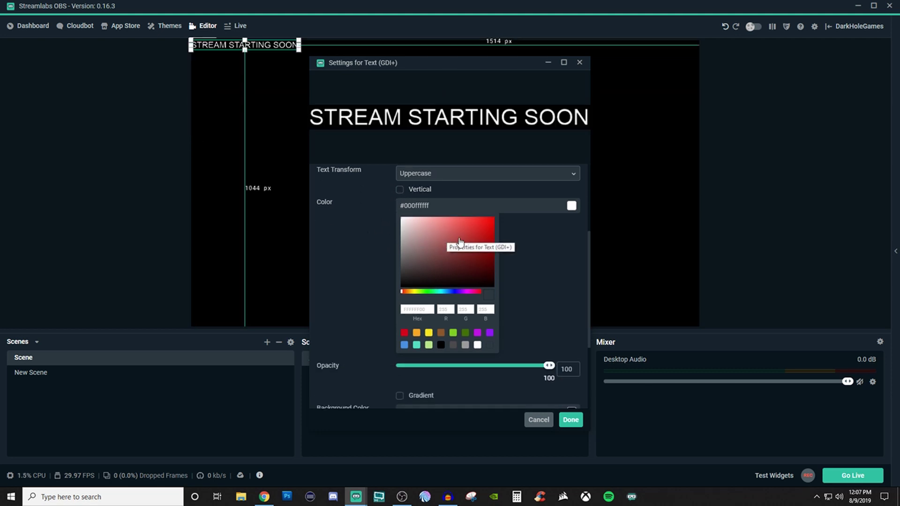
{"action": "left_click", "coordinate": [416, 346]}
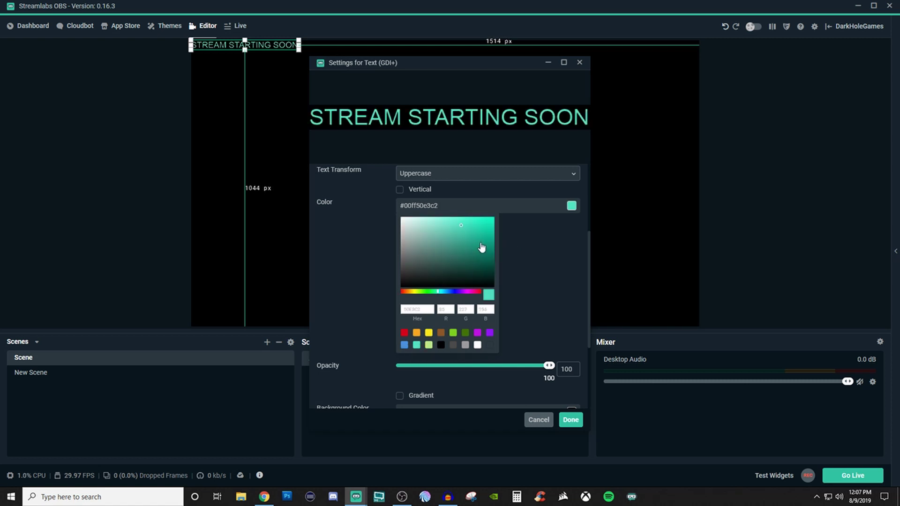
{"action": "left_click", "coordinate": [404, 345]}
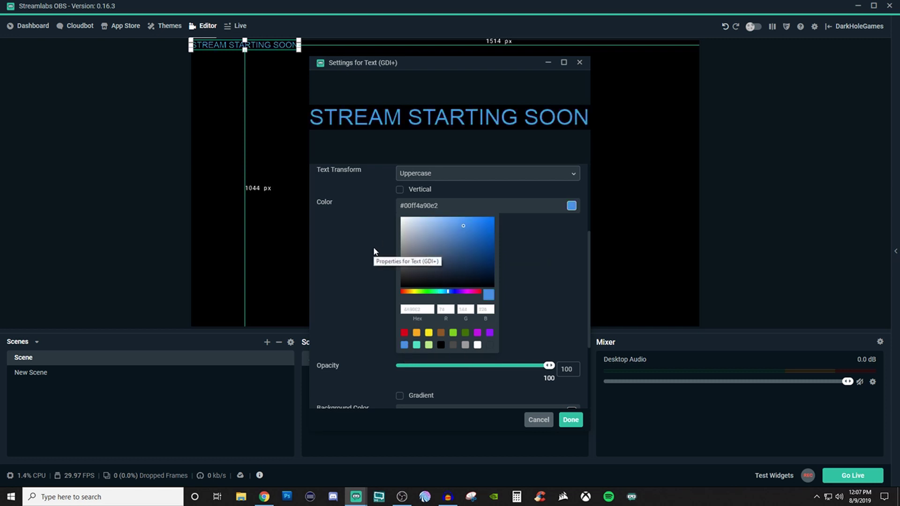
{"action": "left_click", "coordinate": [458, 207]}
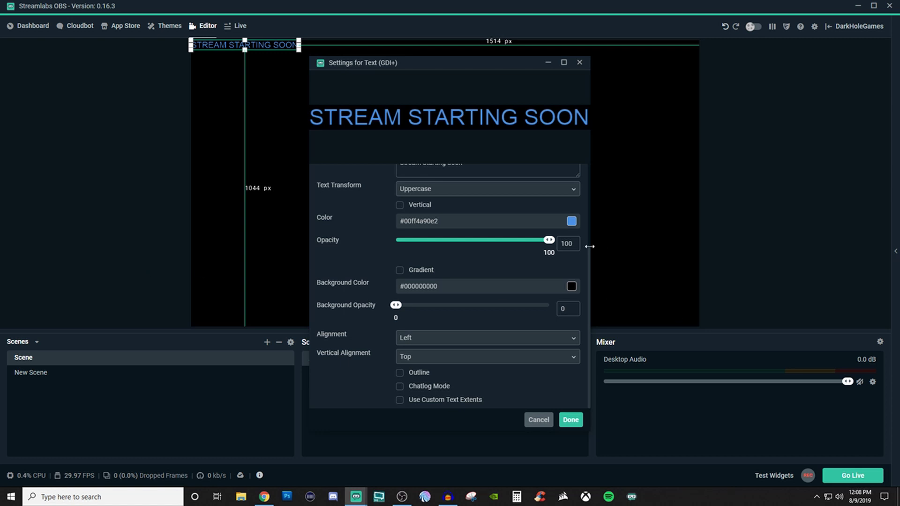
{"action": "left_click_drag", "start_coordinate": [549, 244], "coordinate": [487, 250]}
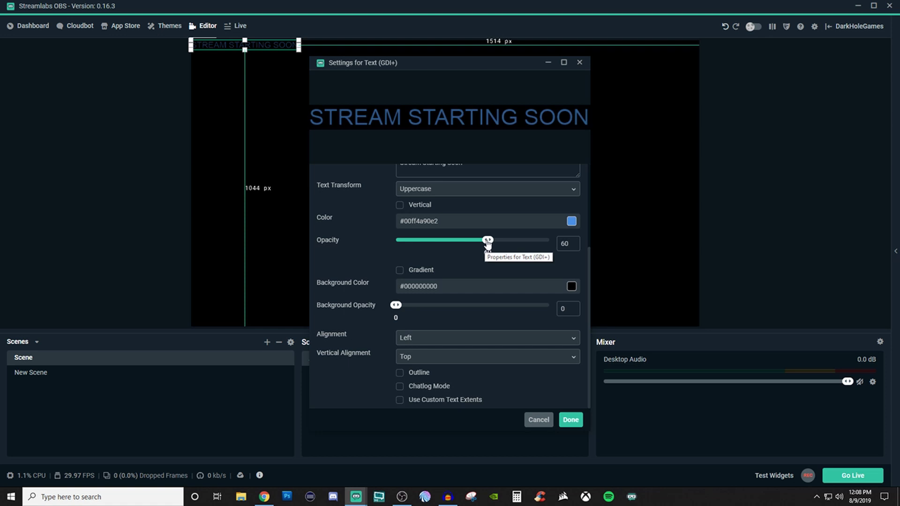
{"action": "left_click_drag", "start_coordinate": [488, 241], "coordinate": [551, 241]}
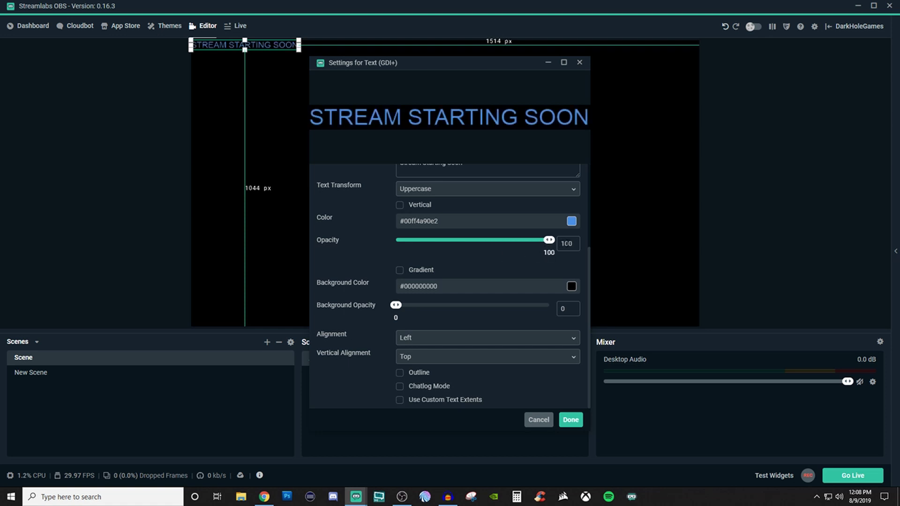
Enable Gradient and set the gradient colour to a purple shade.
{"action": "left_click", "coordinate": [400, 272]}
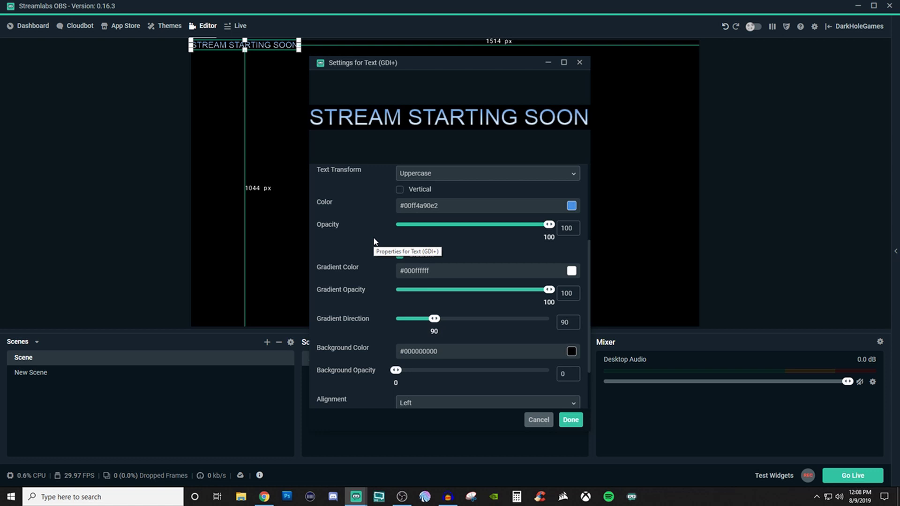
{"action": "left_click", "coordinate": [571, 272]}
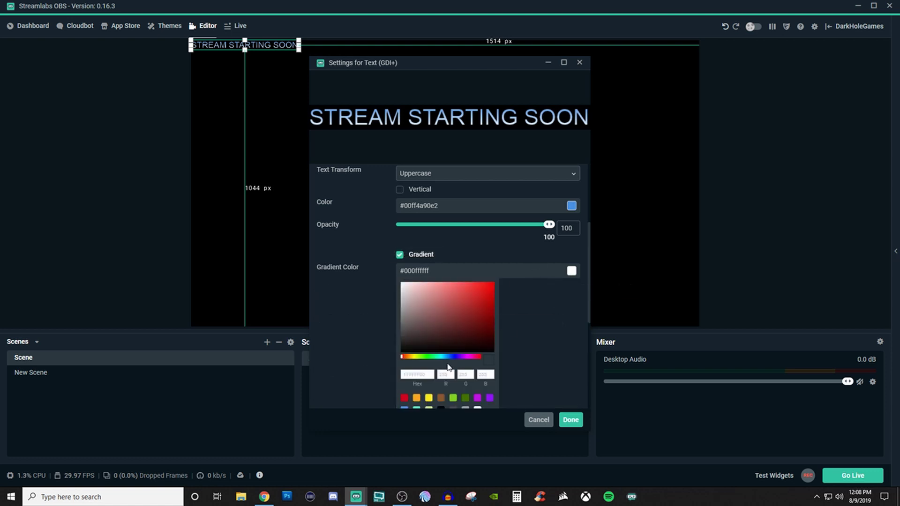
{"action": "left_click", "coordinate": [461, 357]}
{"action": "left_click", "coordinate": [480, 295]}
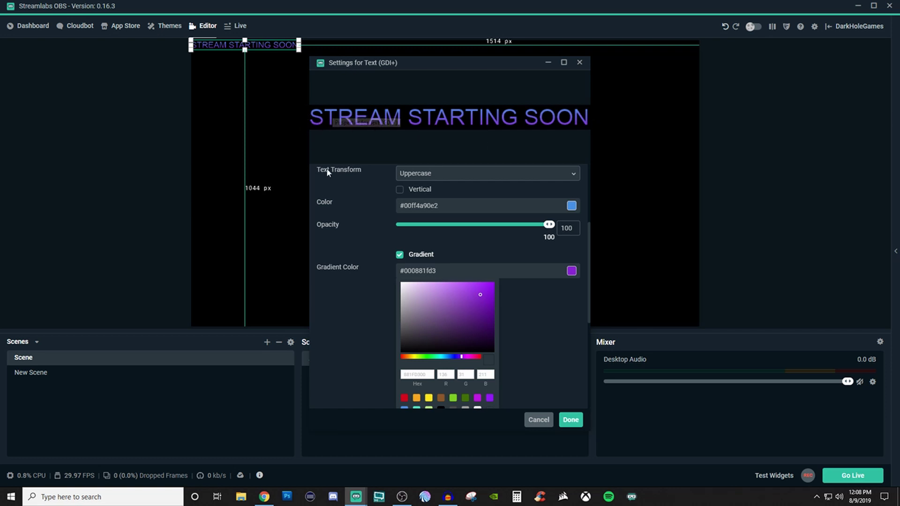
{"action": "left_click", "coordinate": [516, 290]}
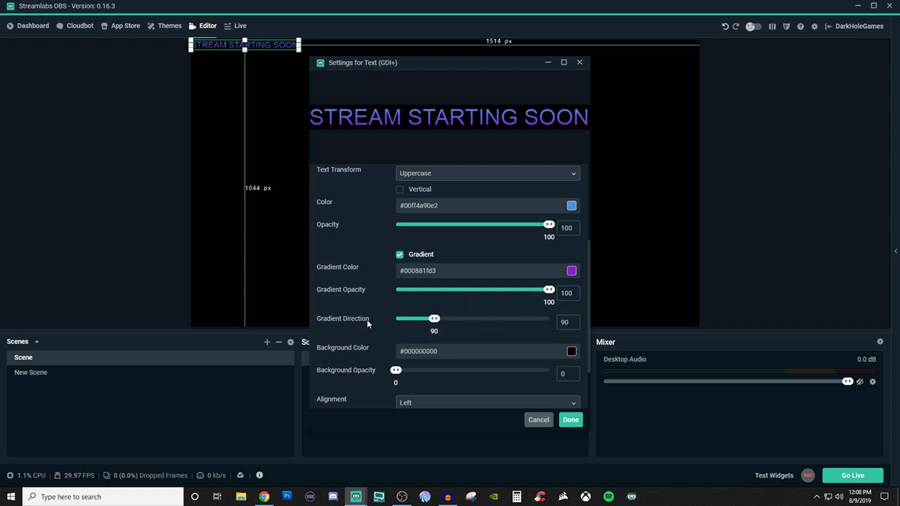
{"action": "scroll", "coordinate": [367, 319], "scroll_direction": "down", "scroll_amount": 1}
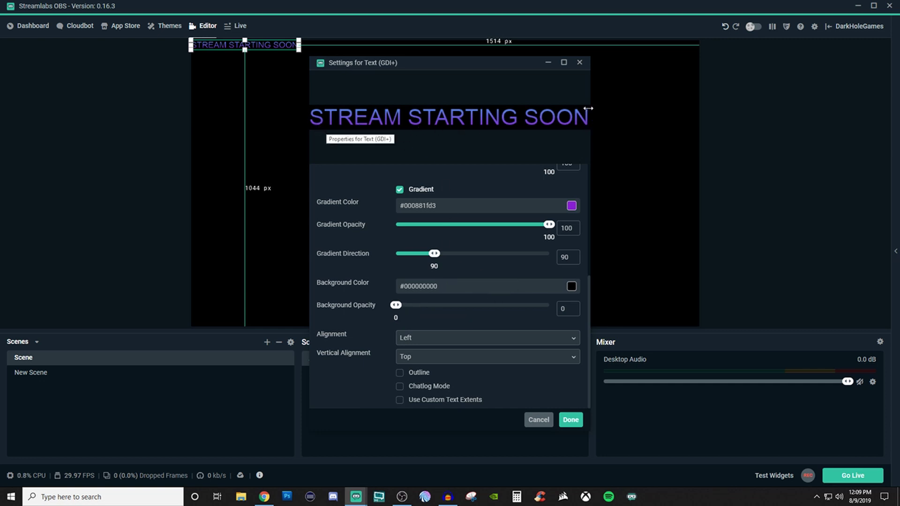
Set the background colour to white after trying pink shades, keeping opacity at 0.
{"action": "left_click", "coordinate": [572, 286]}
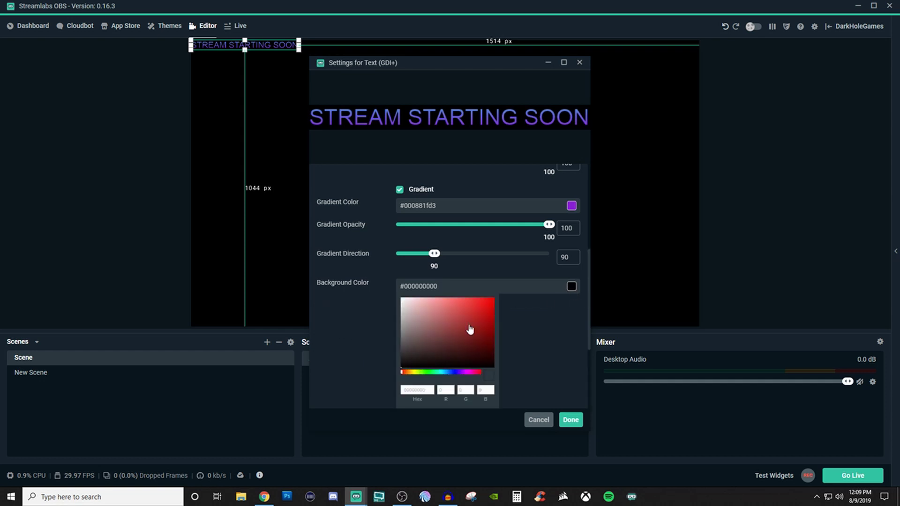
{"action": "left_click", "coordinate": [415, 308]}
{"action": "left_click", "coordinate": [404, 304]}
{"action": "left_click", "coordinate": [401, 298]}
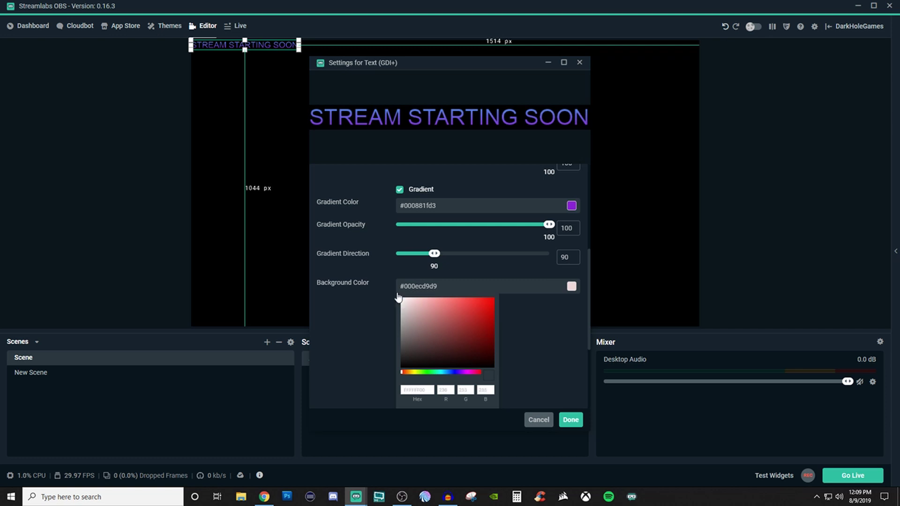
{"action": "left_click", "coordinate": [520, 293]}
{"action": "mouse_move", "coordinate": [397, 305]}
{"action": "left_mouse_down"}
{"action": "mouse_move", "coordinate": [539, 300]}
{"action": "mouse_move", "coordinate": [382, 307]}
{"action": "left_mouse_up"}
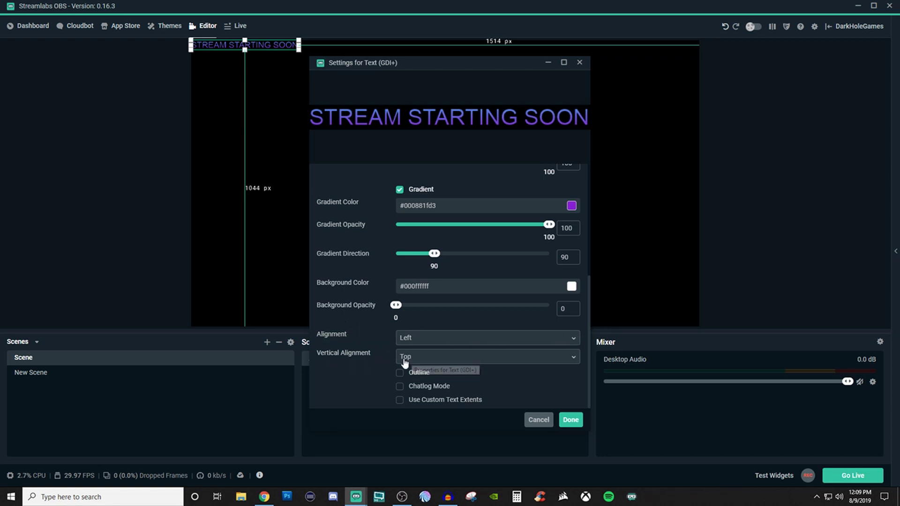
{"action": "left_click", "coordinate": [400, 373]}
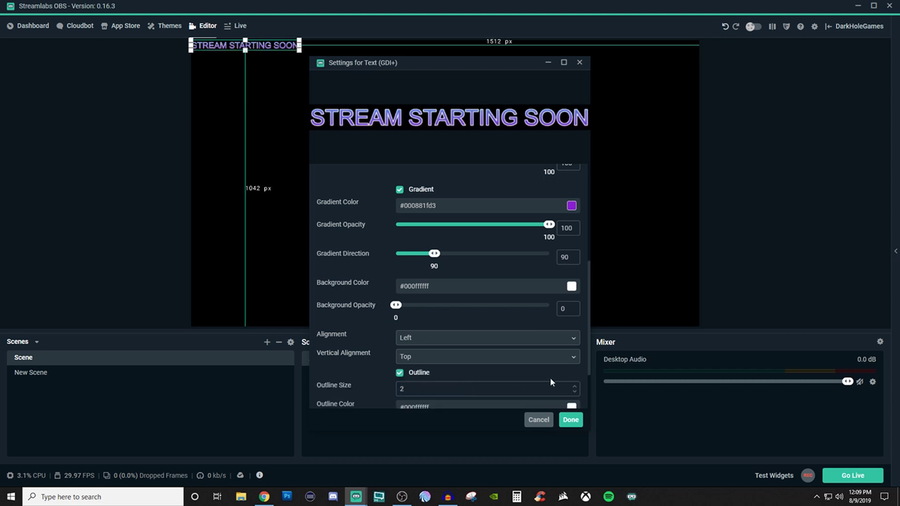
{"action": "scroll", "coordinate": [564, 371], "scroll_direction": "down", "scroll_amount": 2}
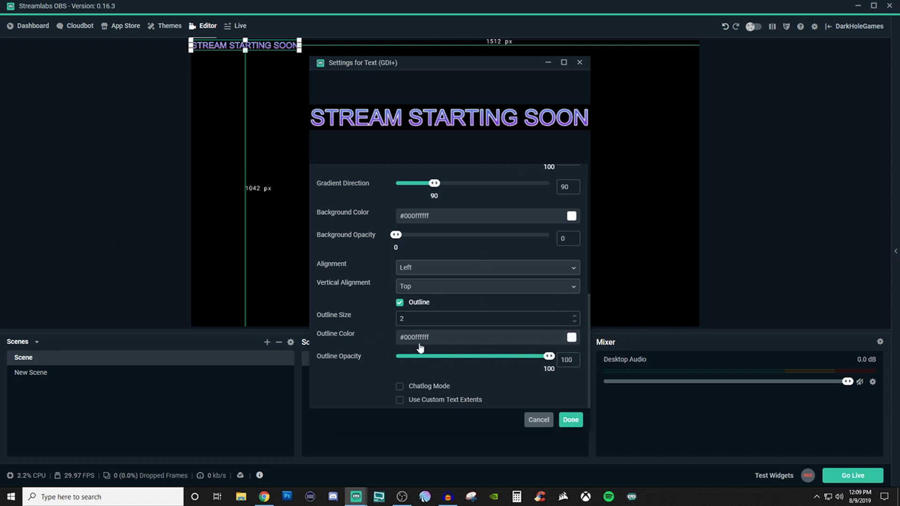
{"action": "left_click", "coordinate": [574, 317]}
{"action": "left_click", "coordinate": [574, 317]}
{"action": "left_click", "coordinate": [574, 317]}
{"action": "left_click", "coordinate": [575, 317]}
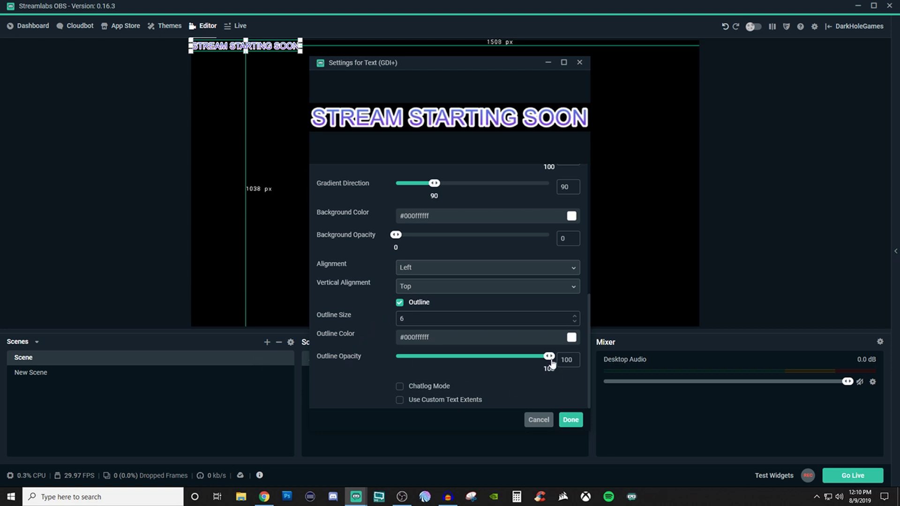
{"action": "left_click_drag", "start_coordinate": [551, 361], "coordinate": [480, 353]}
{"action": "left_click_drag", "start_coordinate": [535, 346], "coordinate": [572, 347]}
Turn off the outline and gradient, and test Chatlog Mode on and off.
{"action": "left_click", "coordinate": [399, 303]}
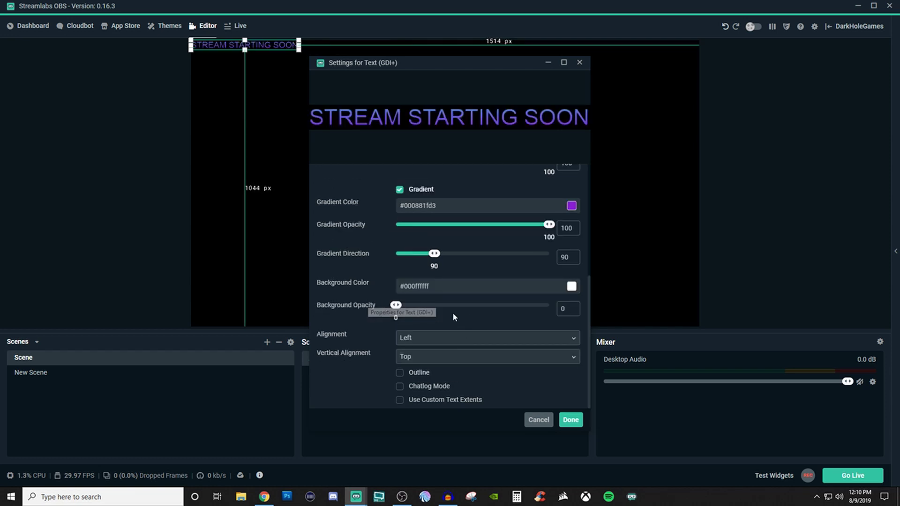
{"action": "left_click", "coordinate": [399, 189]}
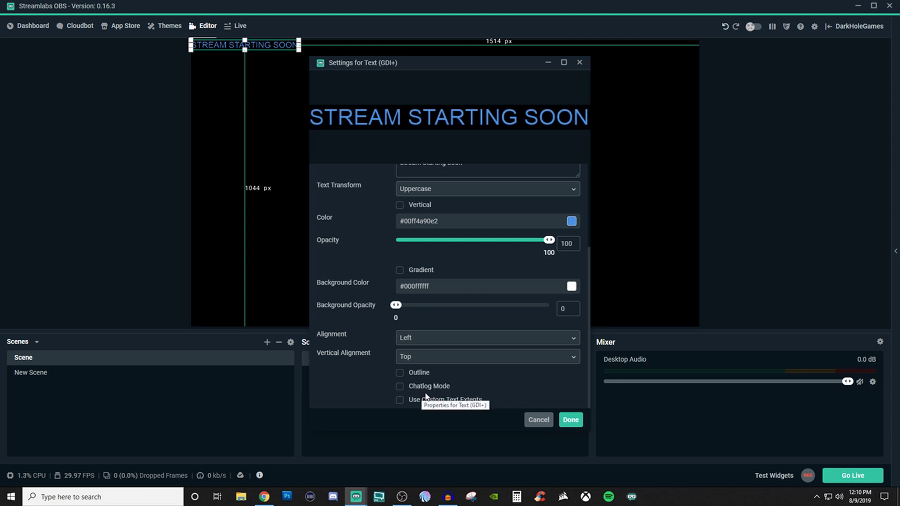
{"action": "left_click", "coordinate": [395, 386]}
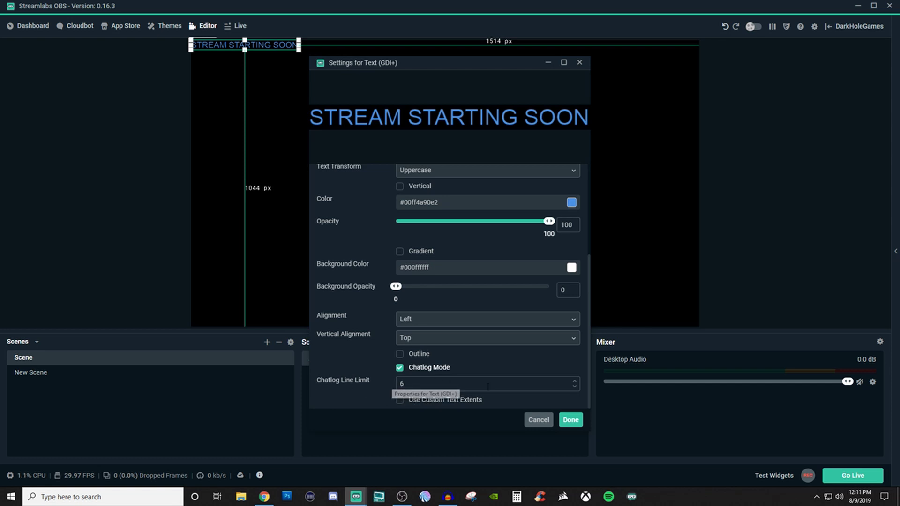
{"action": "left_click", "coordinate": [401, 368]}
Enable custom text extents with wrap, then reopen the source's settings from the canvas.
{"action": "left_click", "coordinate": [400, 400]}
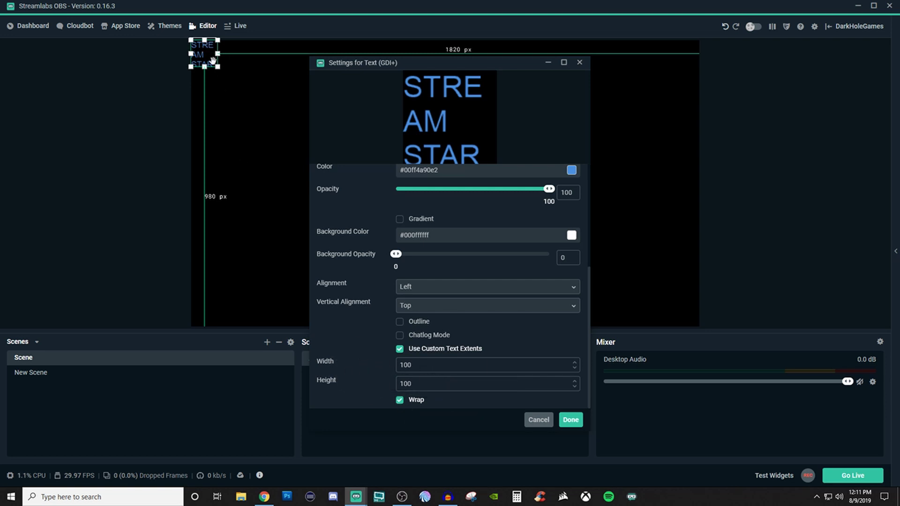
{"action": "left_click", "coordinate": [415, 401]}
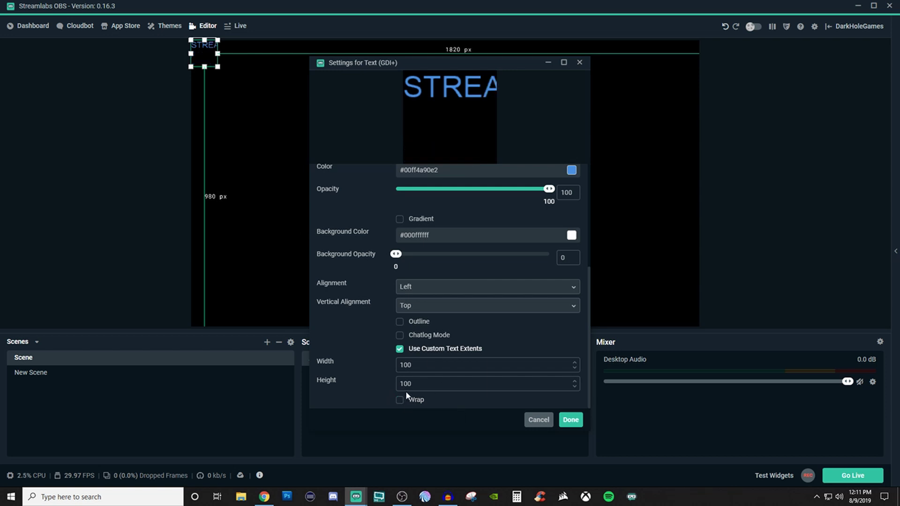
{"action": "left_click", "coordinate": [399, 401]}
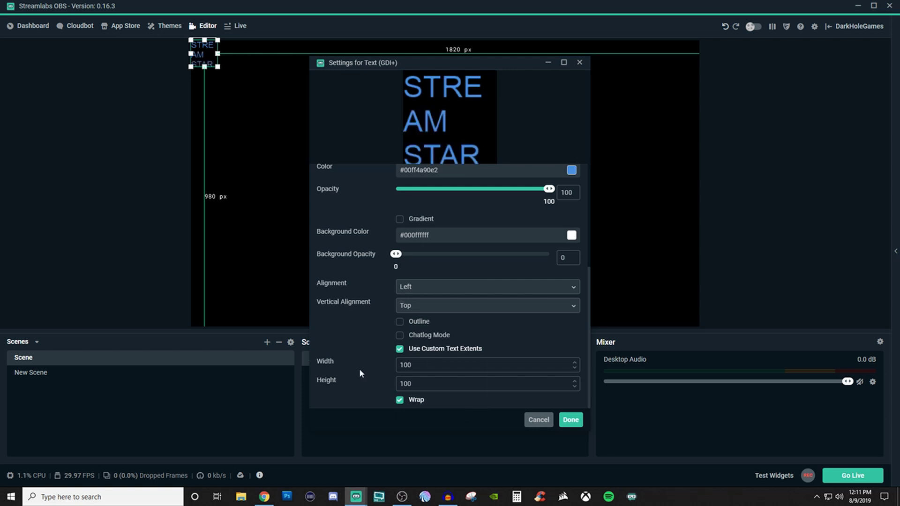
{"action": "left_click_drag", "start_coordinate": [218, 54], "coordinate": [221, 62]}
{"action": "right_click", "coordinate": [204, 58]}
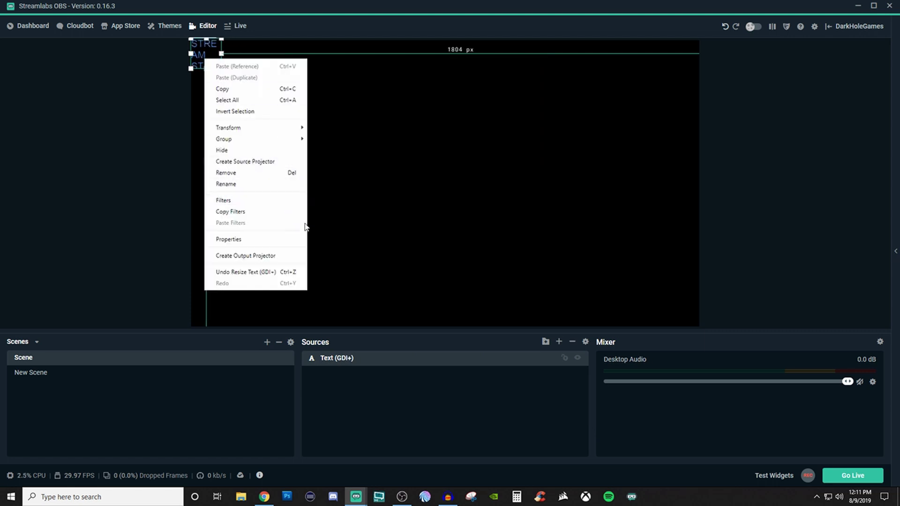
{"action": "left_click", "coordinate": [243, 240]}
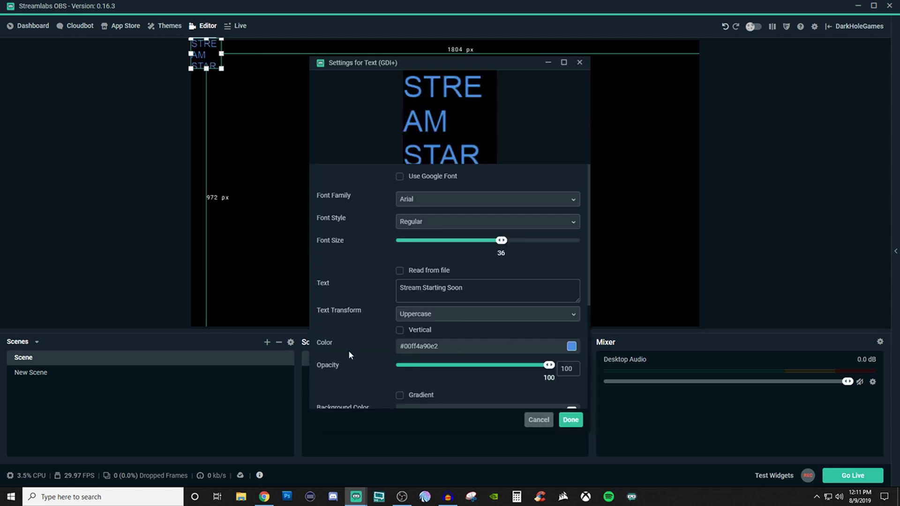
Raise the text box height to 121 and set the width to 200.
{"action": "scroll", "coordinate": [356, 350], "scroll_direction": "down", "scroll_amount": 3}
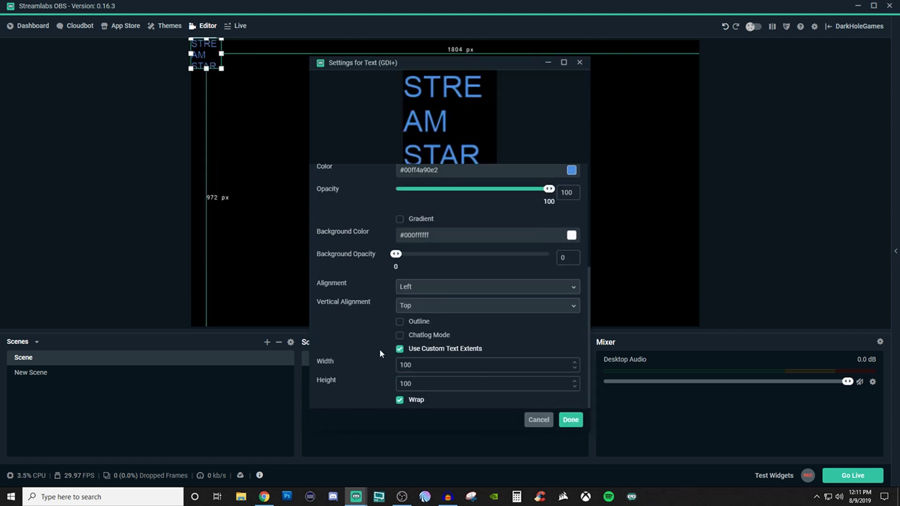
{"action": "left_click", "coordinate": [575, 381]}
{"action": "left_click", "coordinate": [574, 381]}
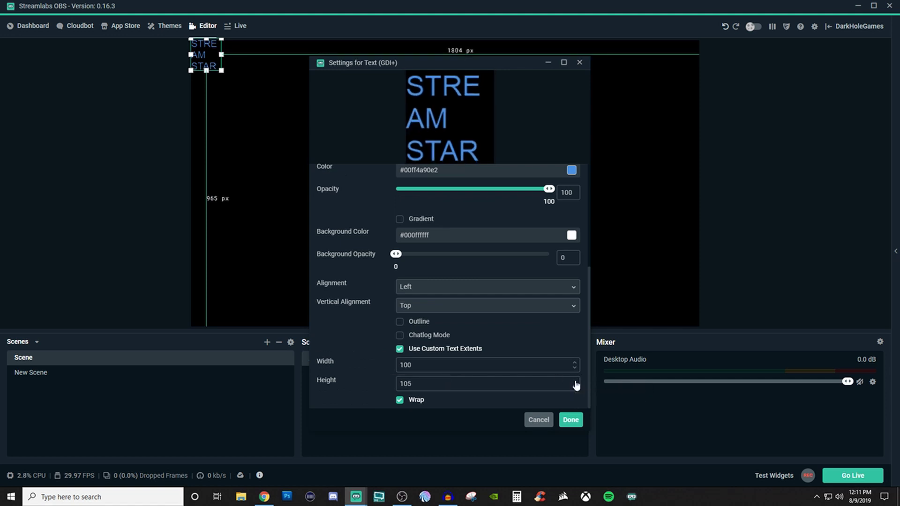
{"action": "left_click", "coordinate": [574, 381]}
{"action": "left_click", "coordinate": [574, 381]}
{"action": "left_click", "coordinate": [574, 380]}
{"action": "left_click", "coordinate": [574, 381]}
{"action": "left_click", "coordinate": [574, 381]}
{"action": "left_click", "coordinate": [574, 381]}
{"action": "left_click", "coordinate": [574, 381]}
{"action": "left_click", "coordinate": [574, 381]}
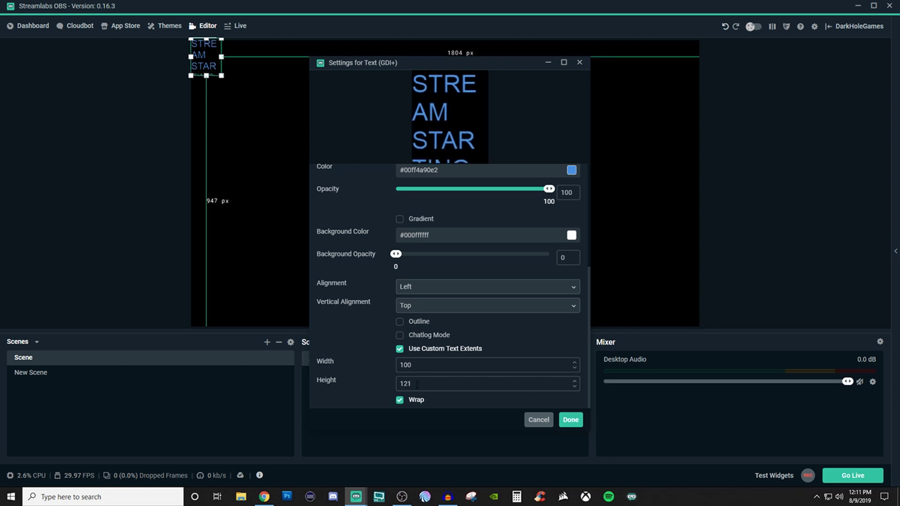
{"action": "type", "text": "200"}
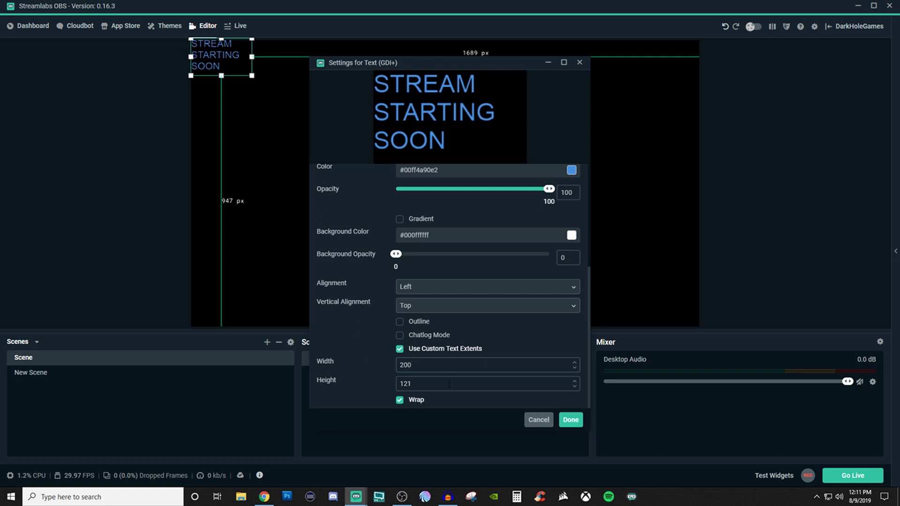
Toggle Wrap off, then turn off Use Custom Text Extents.
{"action": "left_click", "coordinate": [401, 401]}
{"action": "left_click", "coordinate": [400, 400]}
{"action": "left_click", "coordinate": [400, 400]}
{"action": "left_click", "coordinate": [400, 349]}
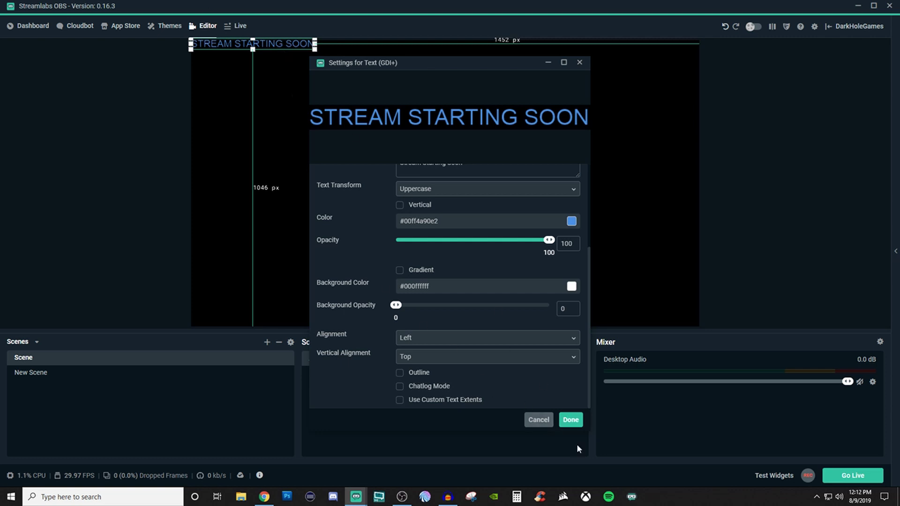
Save the text settings, move the text toward the canvas centre and resize it.
{"action": "left_click", "coordinate": [570, 420]}
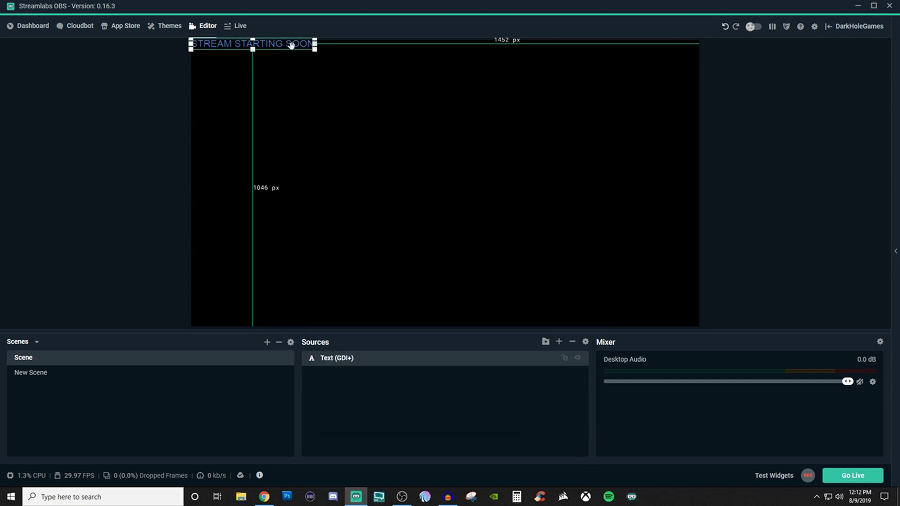
{"action": "left_click_drag", "start_coordinate": [283, 44], "coordinate": [350, 121]}
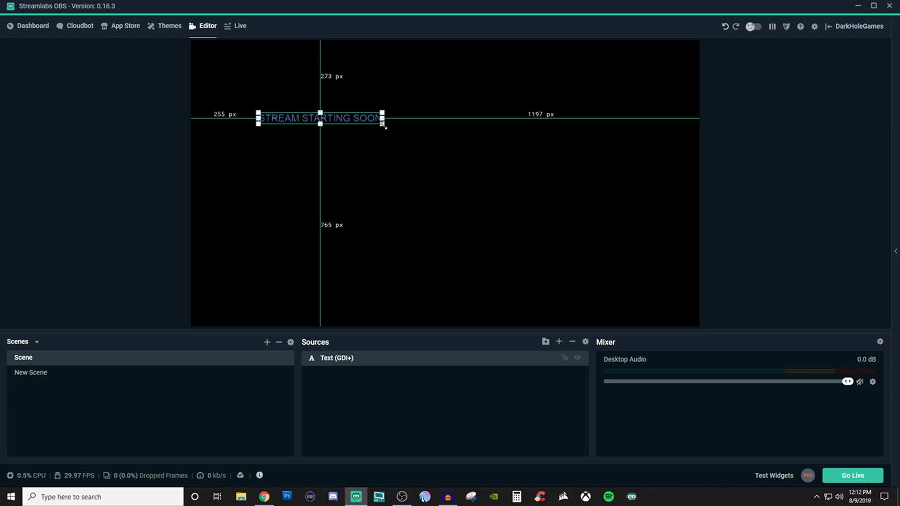
{"action": "left_click_drag", "start_coordinate": [384, 124], "coordinate": [467, 144]}
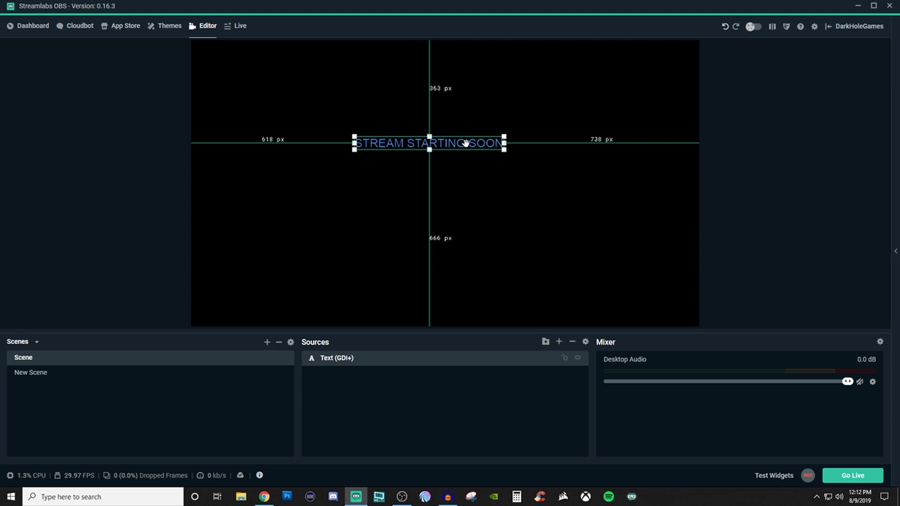
Add a Scroll filter to the text source with horizontal speed 49.
{"action": "right_click", "coordinate": [467, 146]}
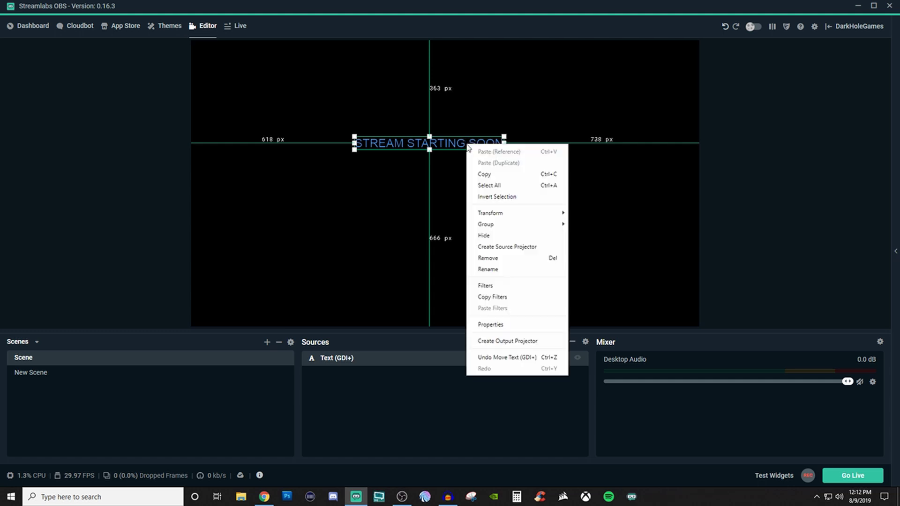
{"action": "left_click", "coordinate": [498, 287]}
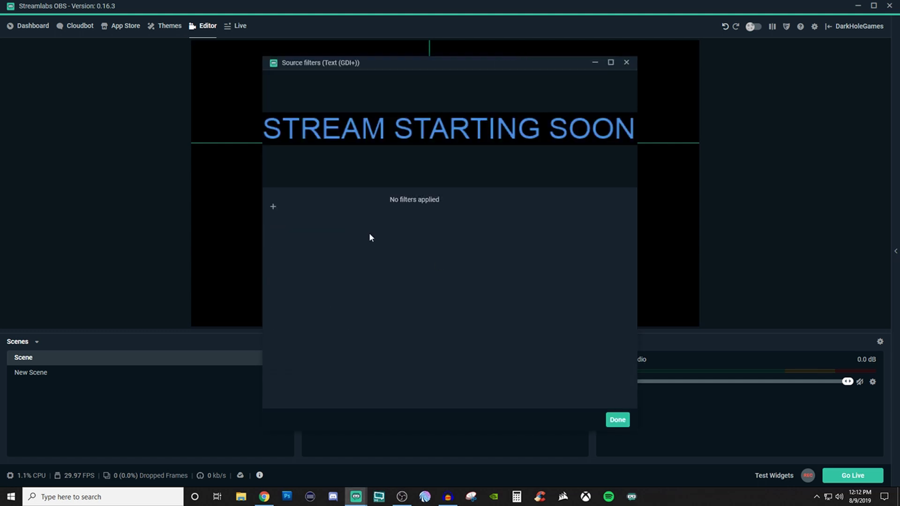
{"action": "left_click", "coordinate": [273, 207]}
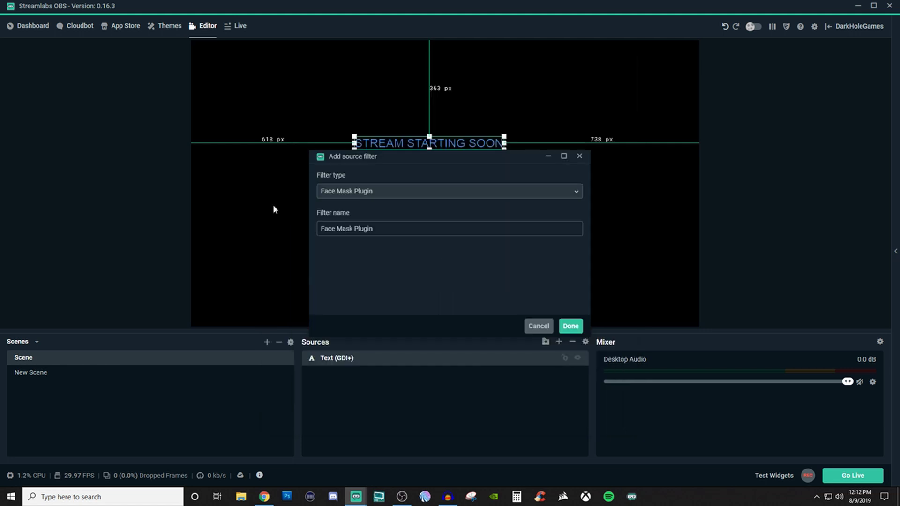
{"action": "left_click", "coordinate": [420, 194]}
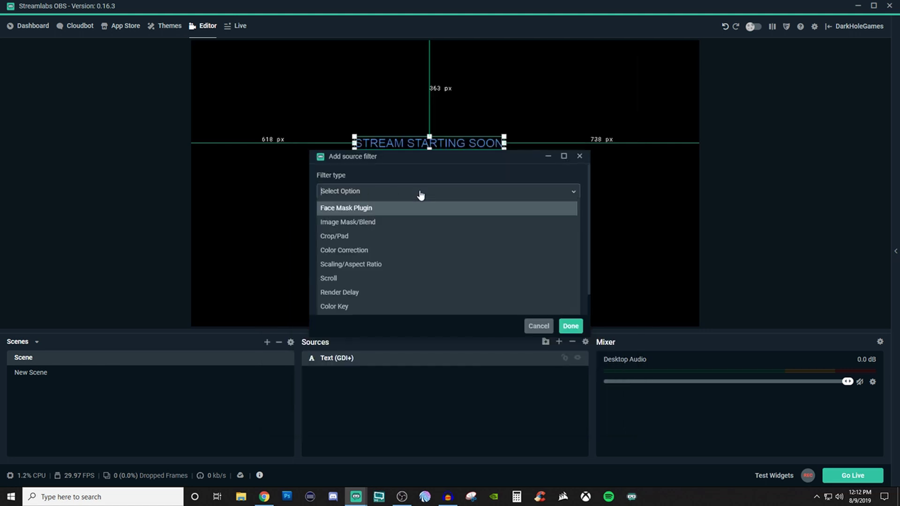
{"action": "left_click", "coordinate": [328, 279]}
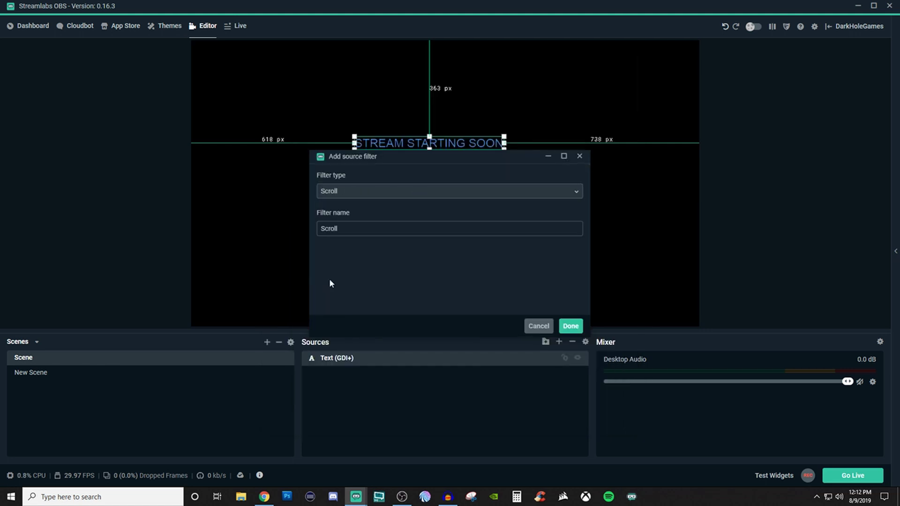
{"action": "left_click", "coordinate": [570, 325]}
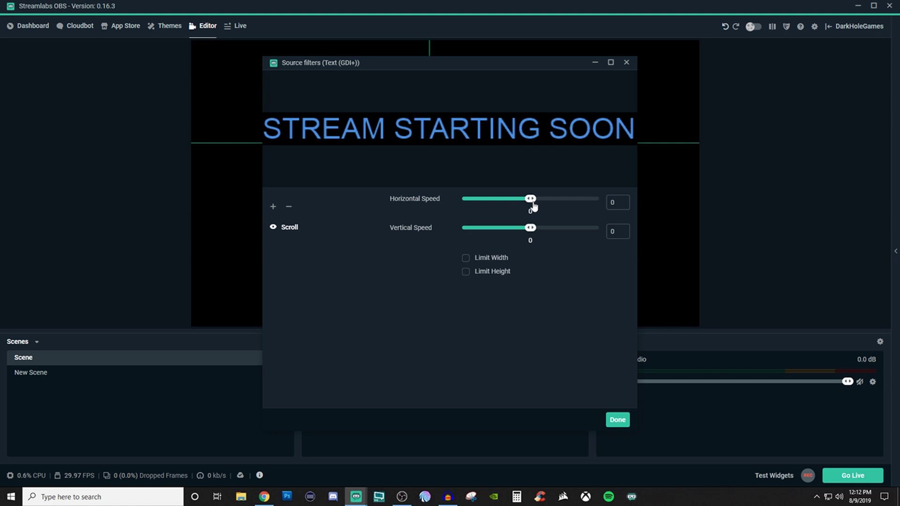
{"action": "left_click_drag", "start_coordinate": [534, 200], "coordinate": [538, 203]}
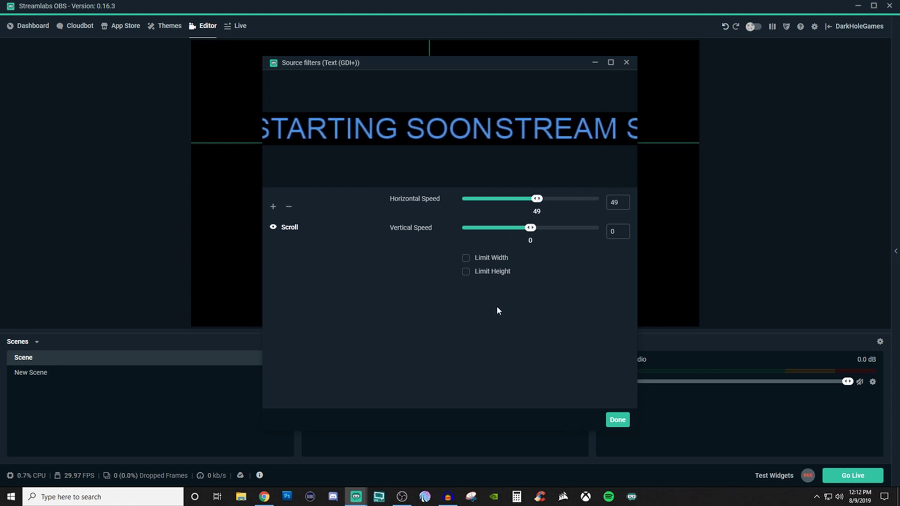
{"action": "left_click", "coordinate": [618, 420]}
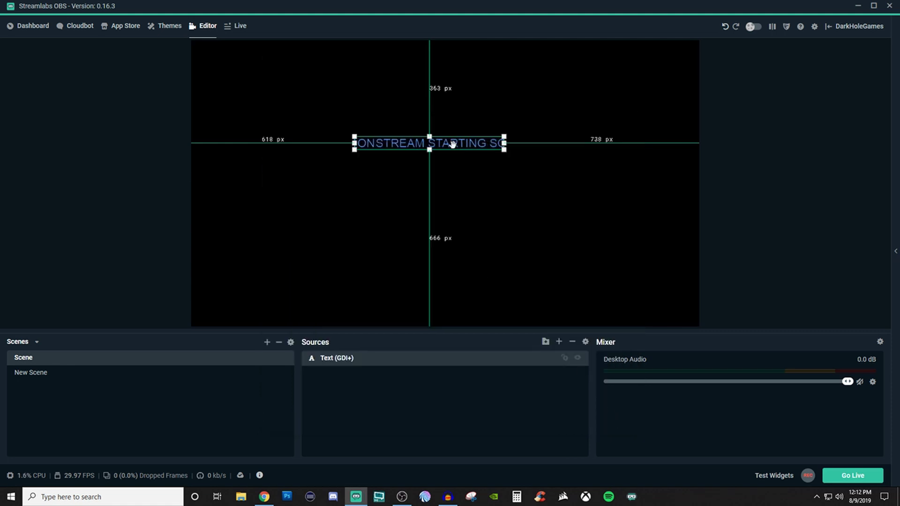
Drag the scrolling STREAM STARTING SOON text to the top of the canvas, 1215 px from the left.
{"action": "left_click_drag", "start_coordinate": [452, 143], "coordinate": [611, 53]}
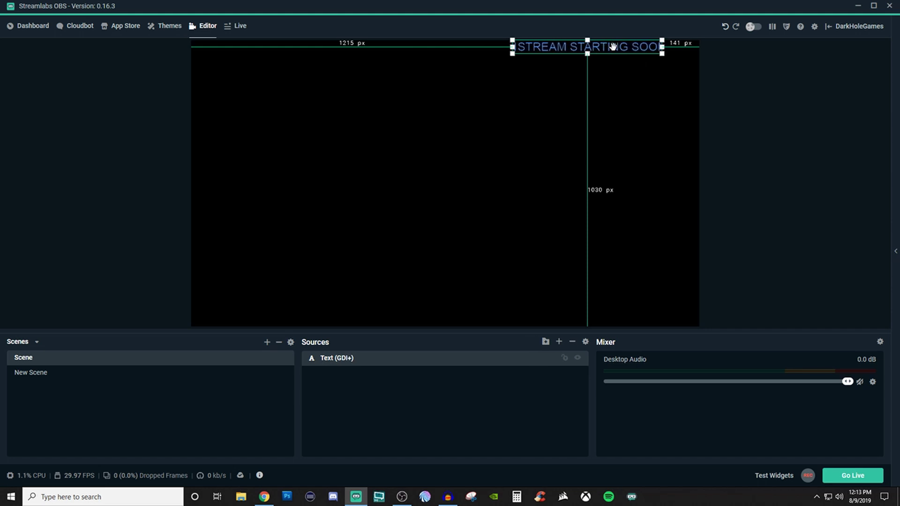
Append 'Add more text' after a gap in the text source, then snap it to the canvas right edge.
{"action": "right_click", "coordinate": [613, 47]}
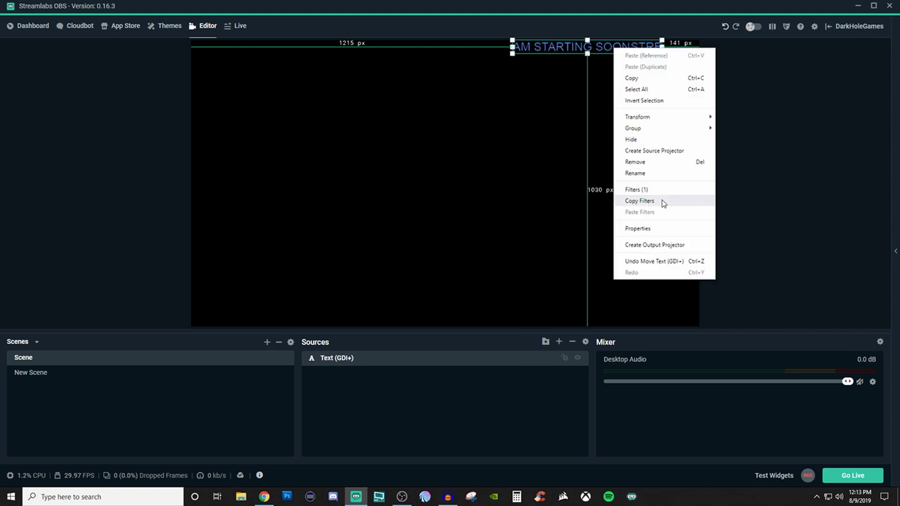
{"action": "left_click", "coordinate": [656, 230]}
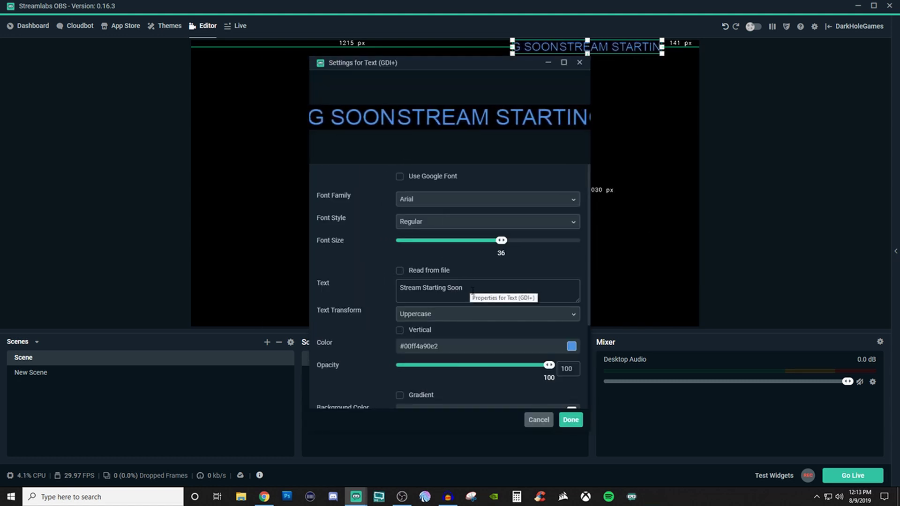
{"action": "left_click", "coordinate": [473, 291]}
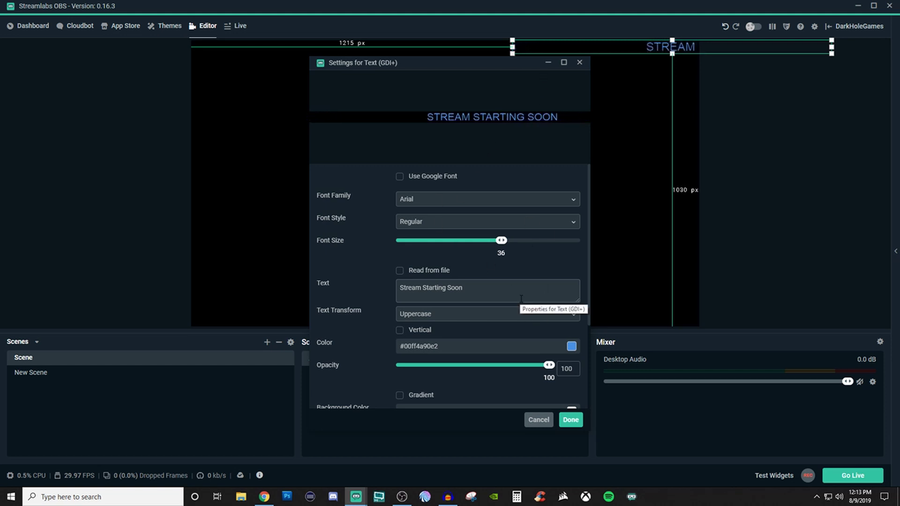
{"action": "type", "text": "Add"}
{"action": "type", "text": " more text"}
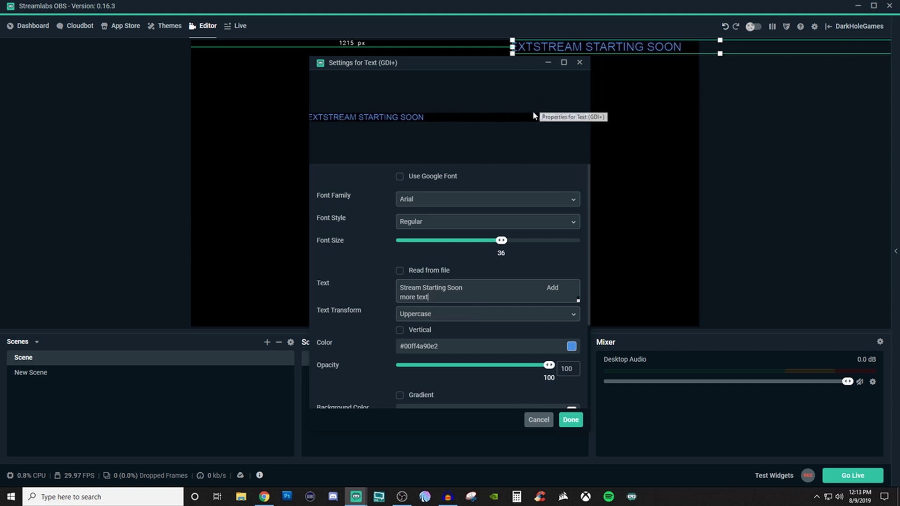
{"action": "left_click", "coordinate": [571, 419]}
{"action": "left_click_drag", "start_coordinate": [649, 47], "coordinate": [711, 50]}
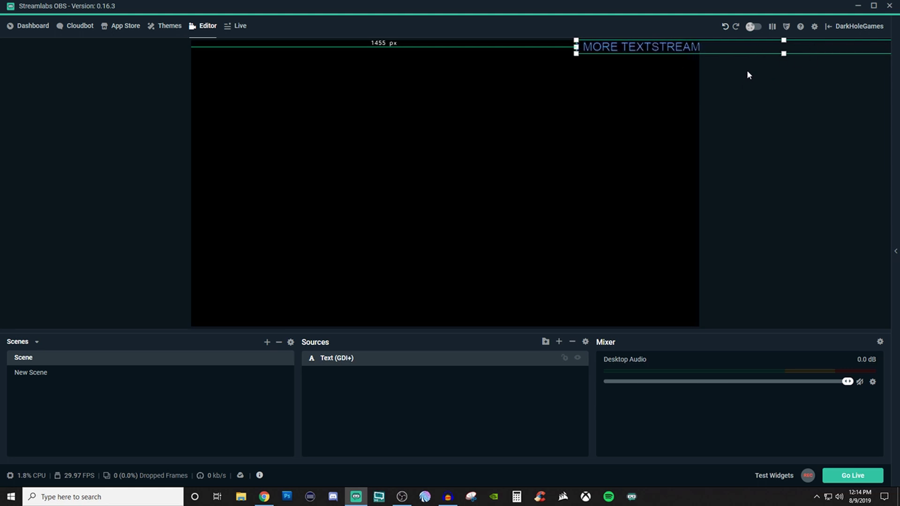
Keep 'Add more text' on one line with wide space gaps around it in the Text field.
{"action": "right_click", "coordinate": [622, 48]}
{"action": "left_click", "coordinate": [645, 228]}
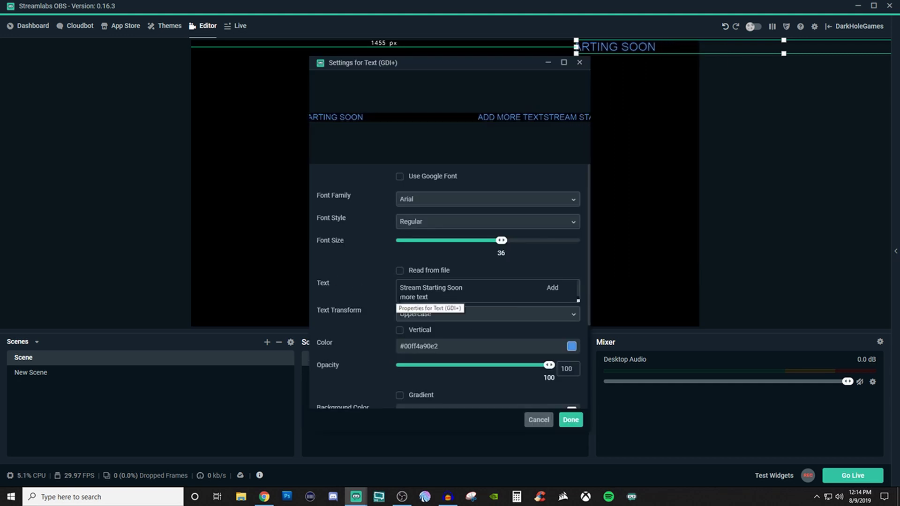
{"action": "left_click", "coordinate": [545, 288]}
{"action": "key", "text": "Return"}
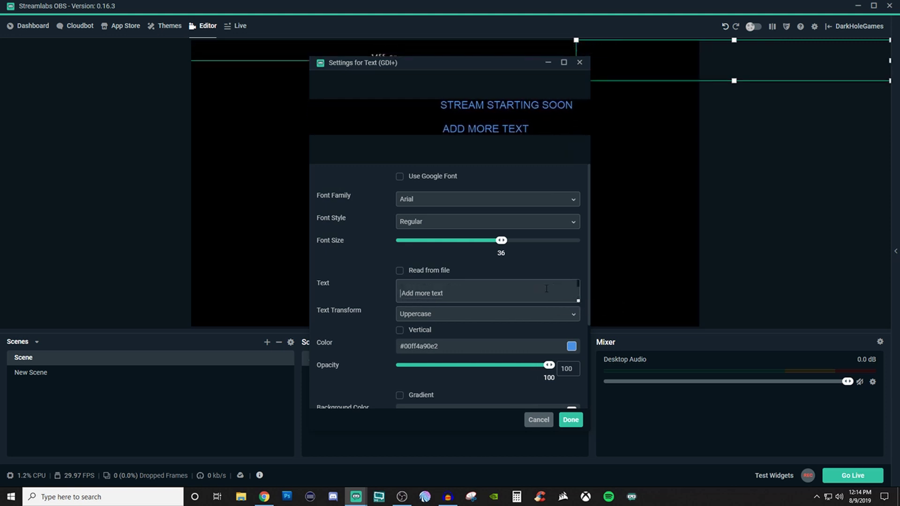
{"action": "key", "text": "BackSpace"}
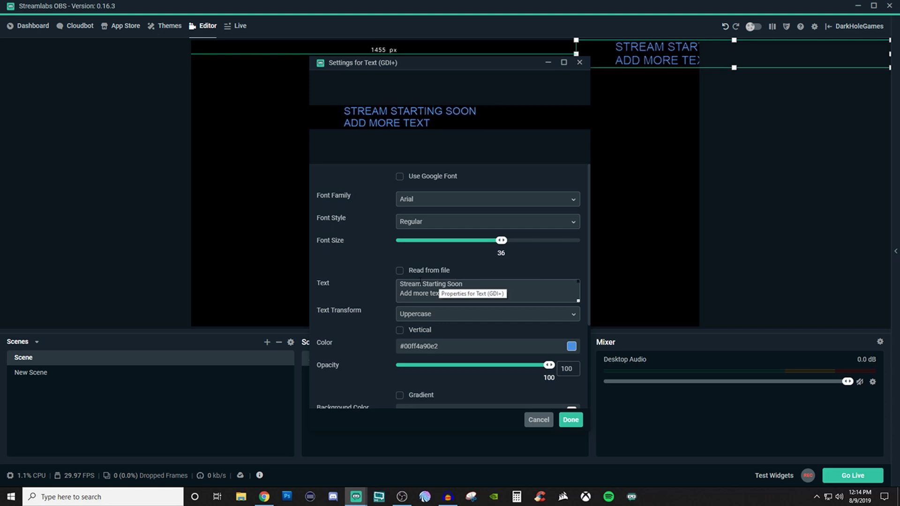
{"action": "key", "text": "BackSpace"}
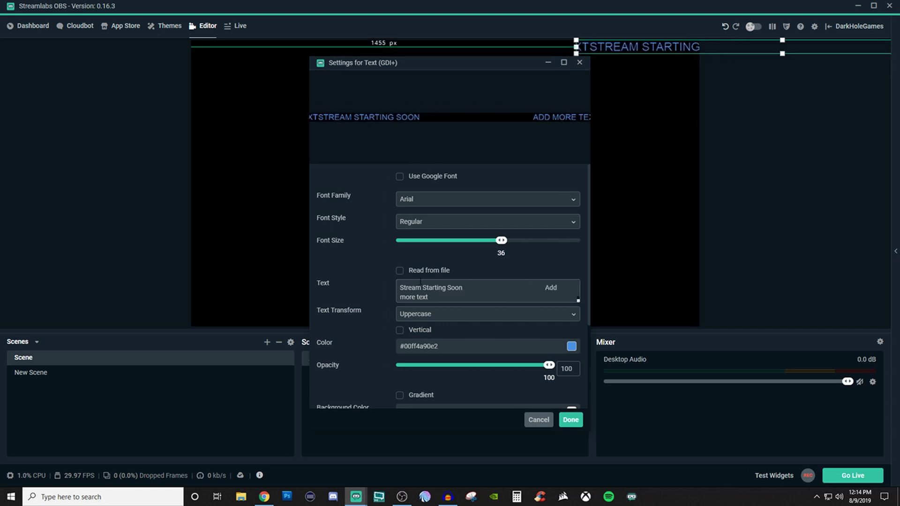
{"action": "left_click", "coordinate": [438, 296]}
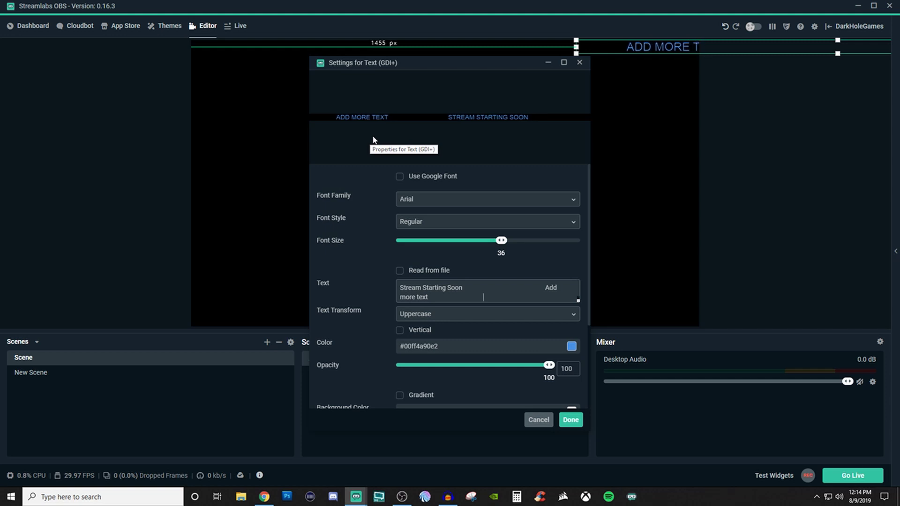
{"action": "left_click", "coordinate": [570, 419]}
Shift the scrolling text band slightly left along the top of the canvas.
{"action": "left_click_drag", "start_coordinate": [686, 49], "coordinate": [662, 49]}
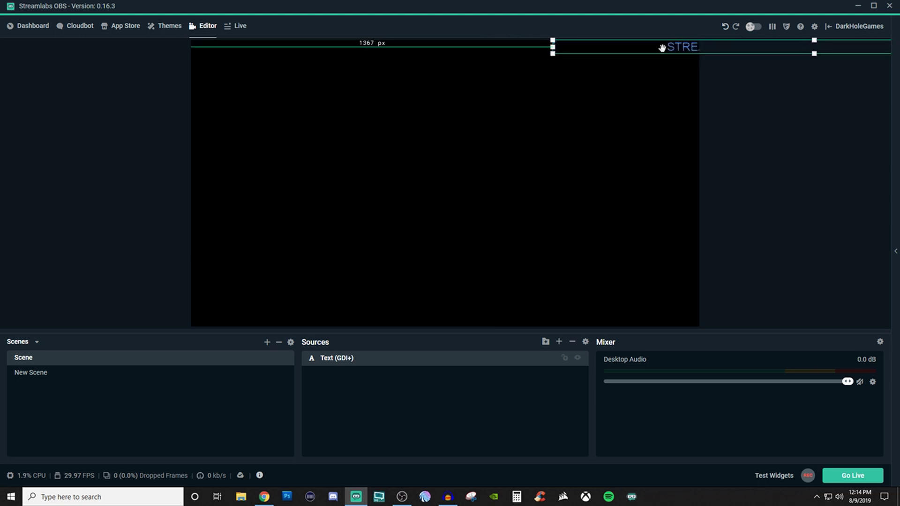